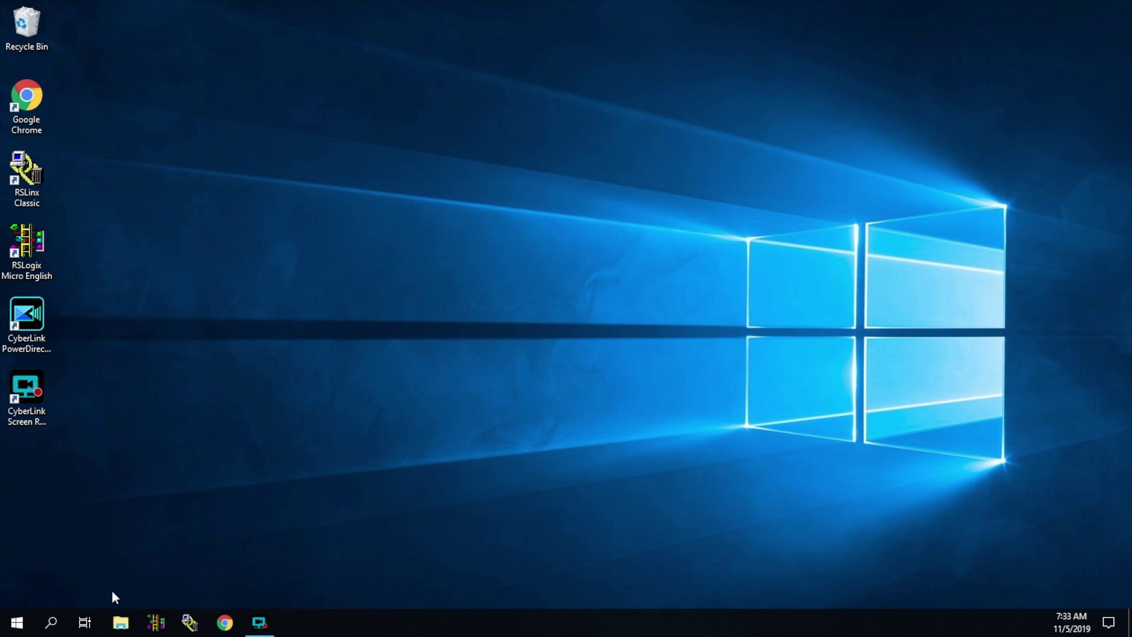
- Look up the COM port number of the USB serial adapter under Ports (COM & LPT) in Device Manager, and close it
{"action": "left_click", "coordinate": [51, 620]}
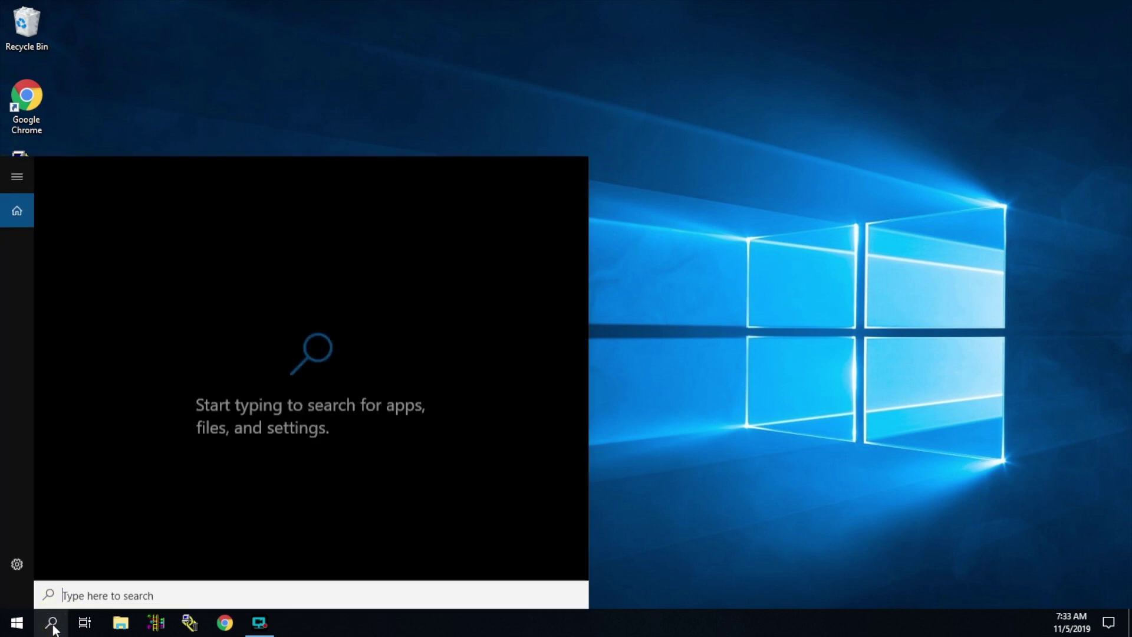
{"action": "type", "text": "devi"}
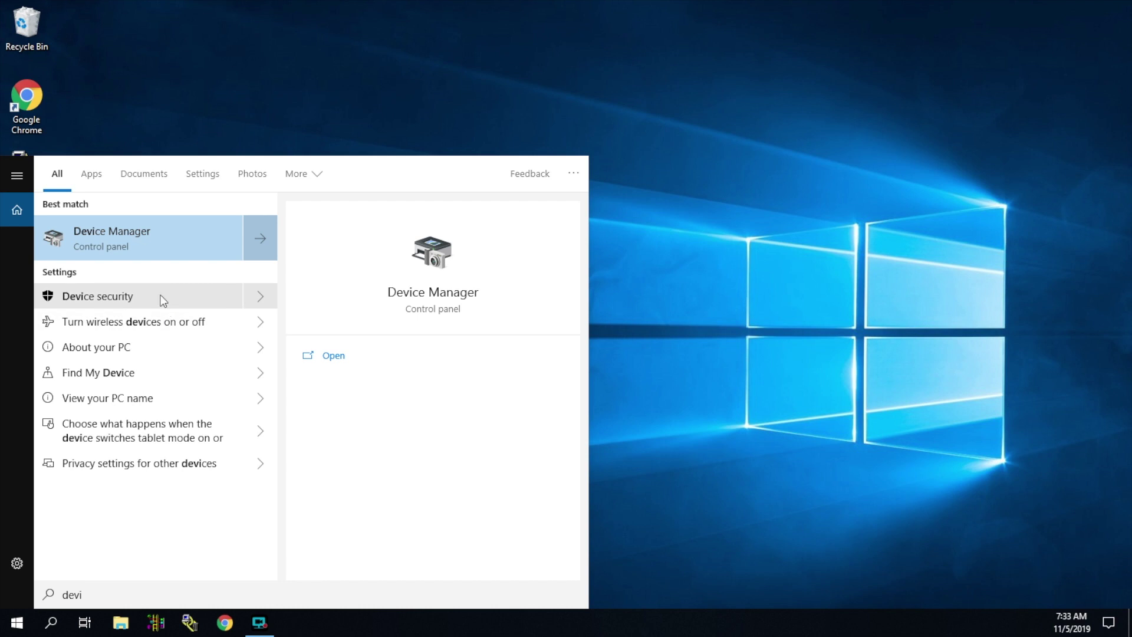
{"action": "left_click", "coordinate": [118, 239]}
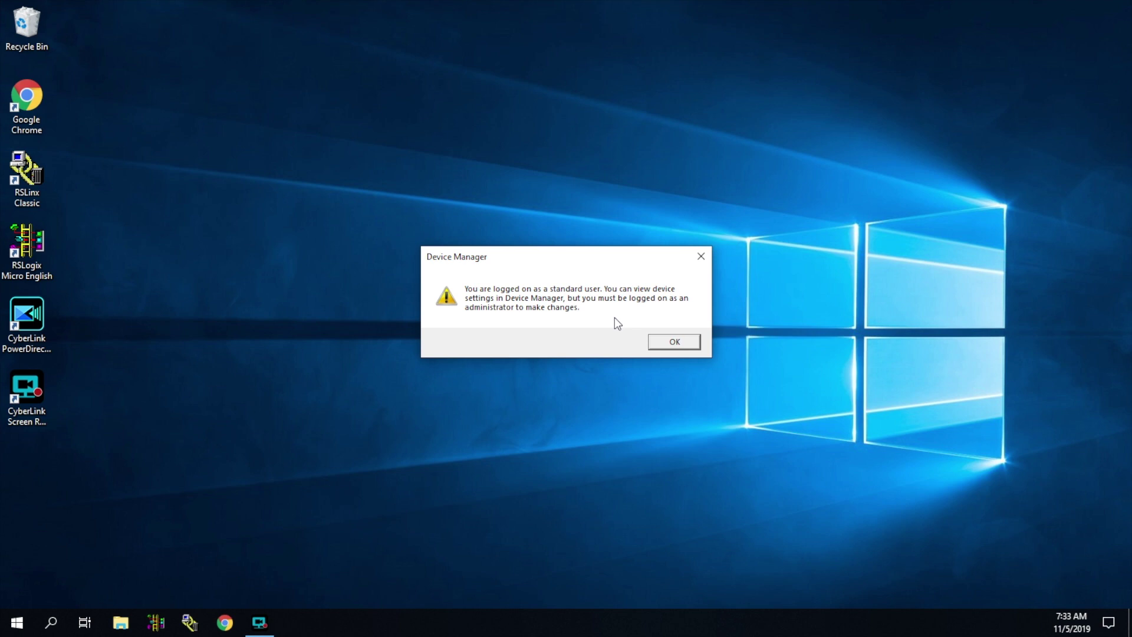
{"action": "left_click", "coordinate": [676, 343]}
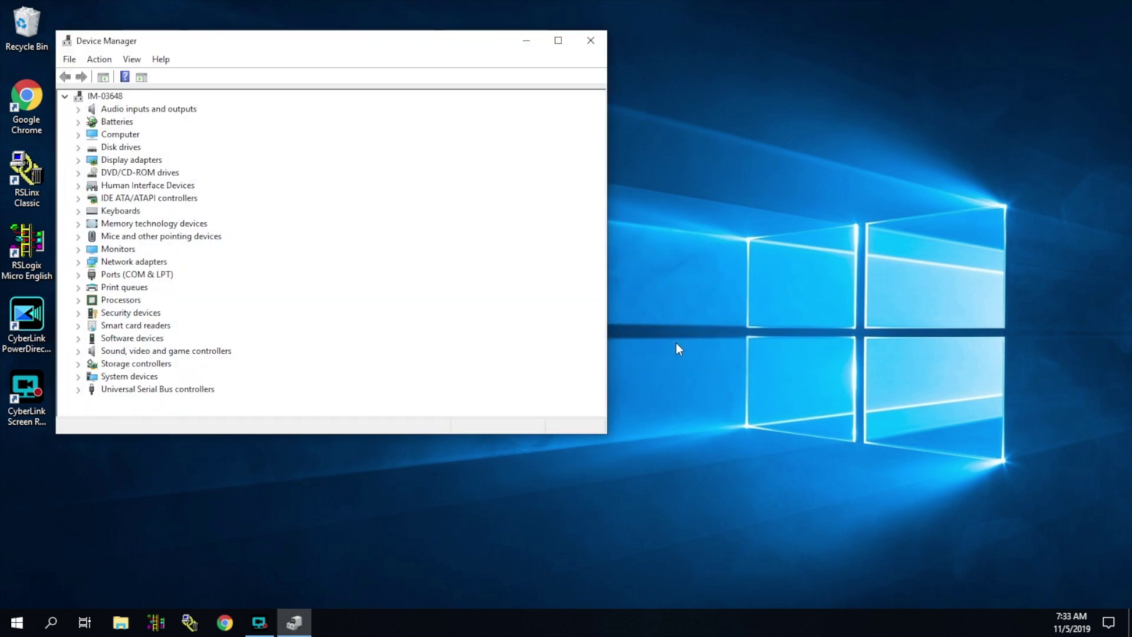
{"action": "left_click", "coordinate": [79, 276]}
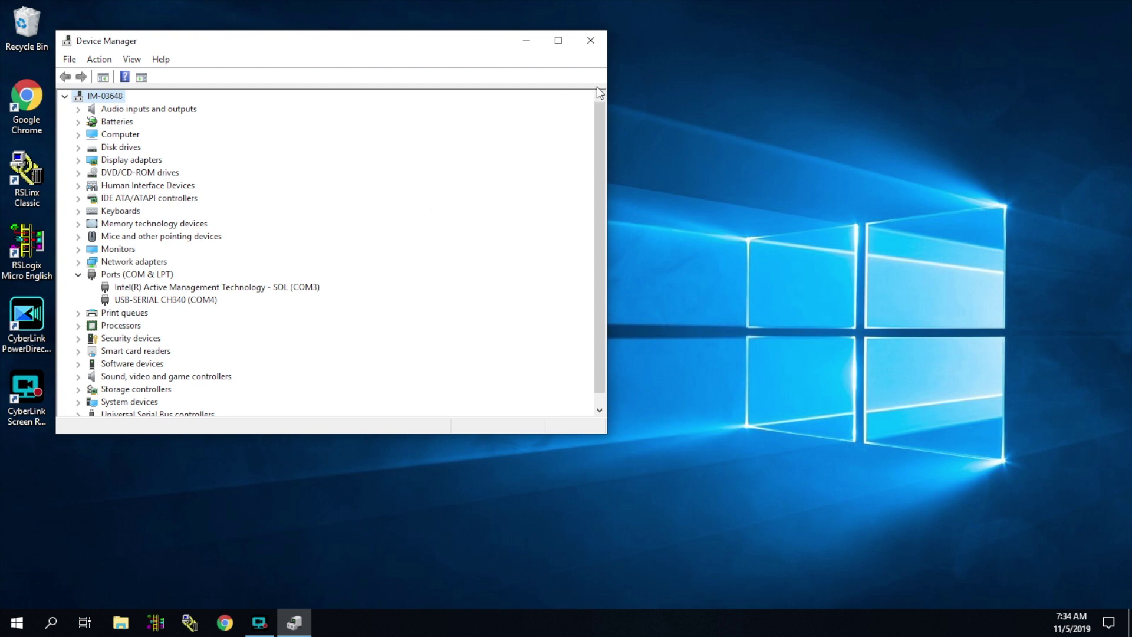
{"action": "left_click", "coordinate": [590, 41]}
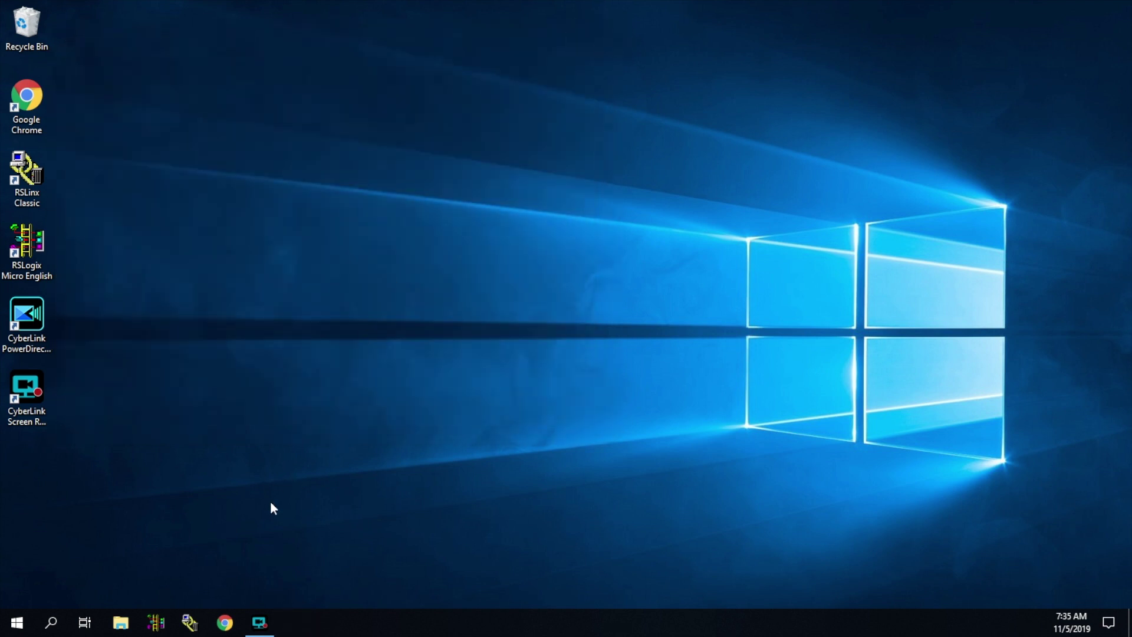
- Launch RSLinx Classic and open its communication driver configuration
{"action": "double_click", "coordinate": [26, 183]}
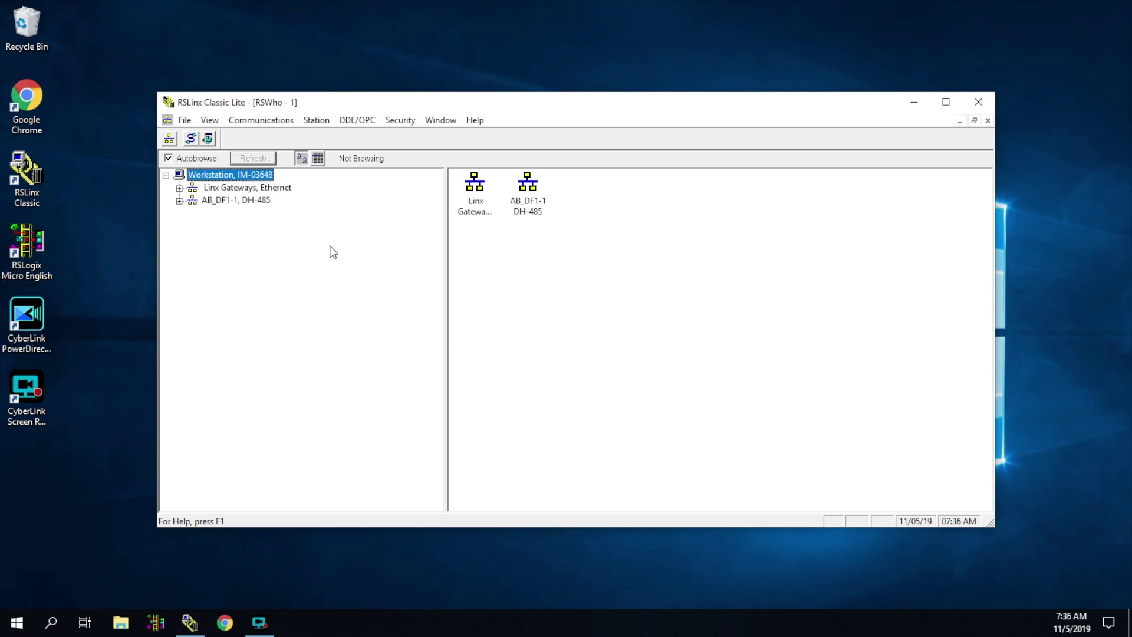
{"action": "left_click", "coordinate": [267, 124]}
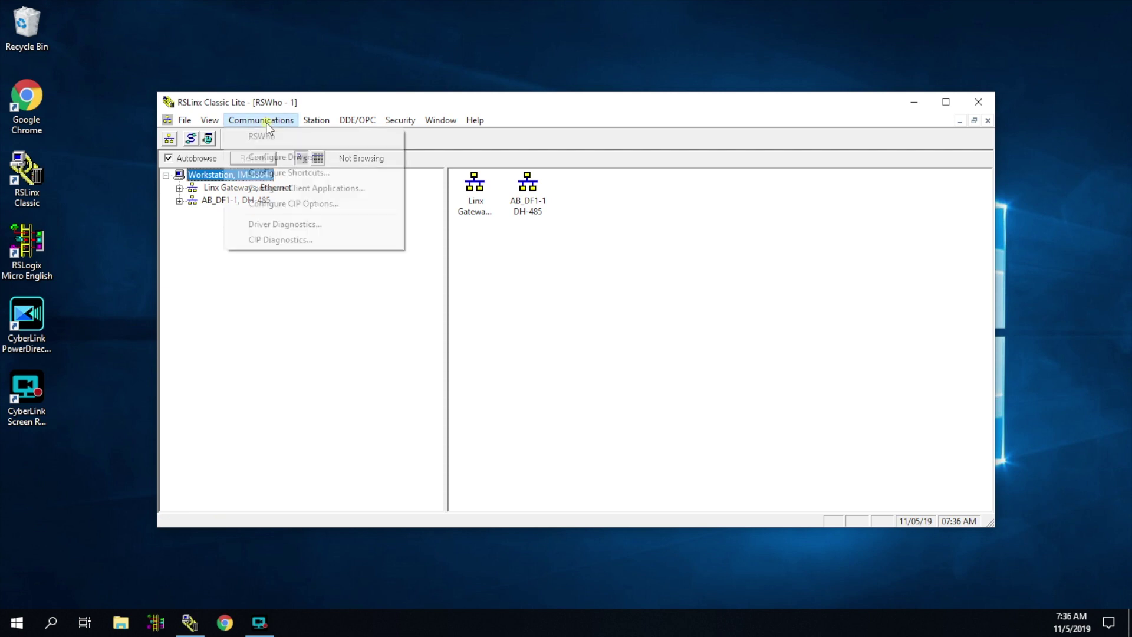
{"action": "left_click", "coordinate": [293, 158]}
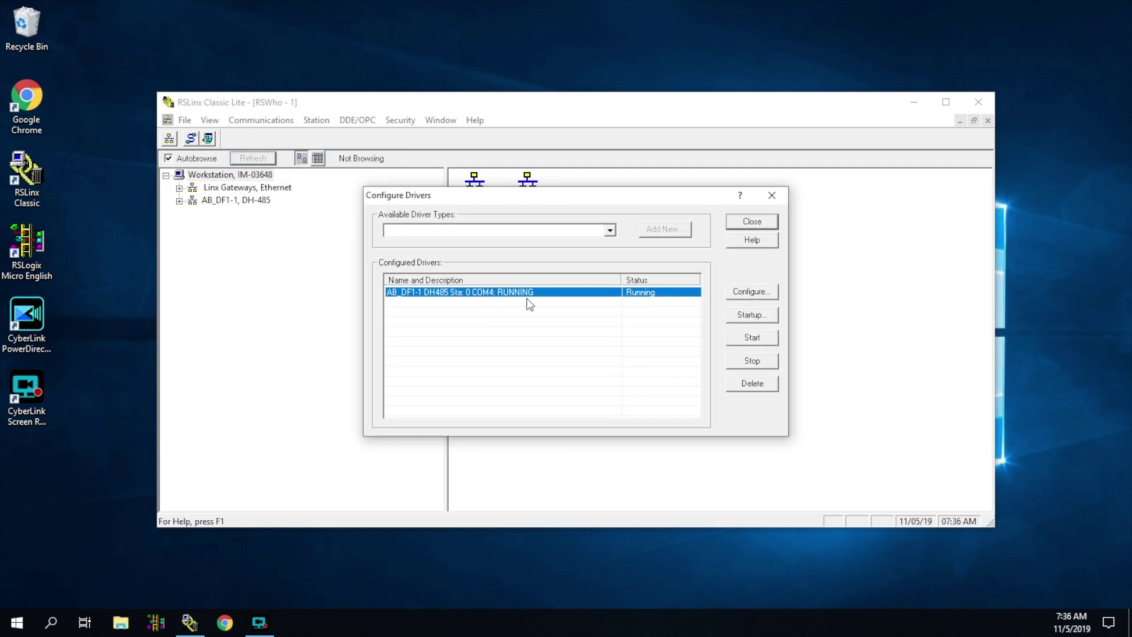
- Stop the configured AB_DF1-1 driver and delete it from the driver list
{"action": "left_click", "coordinate": [567, 301]}
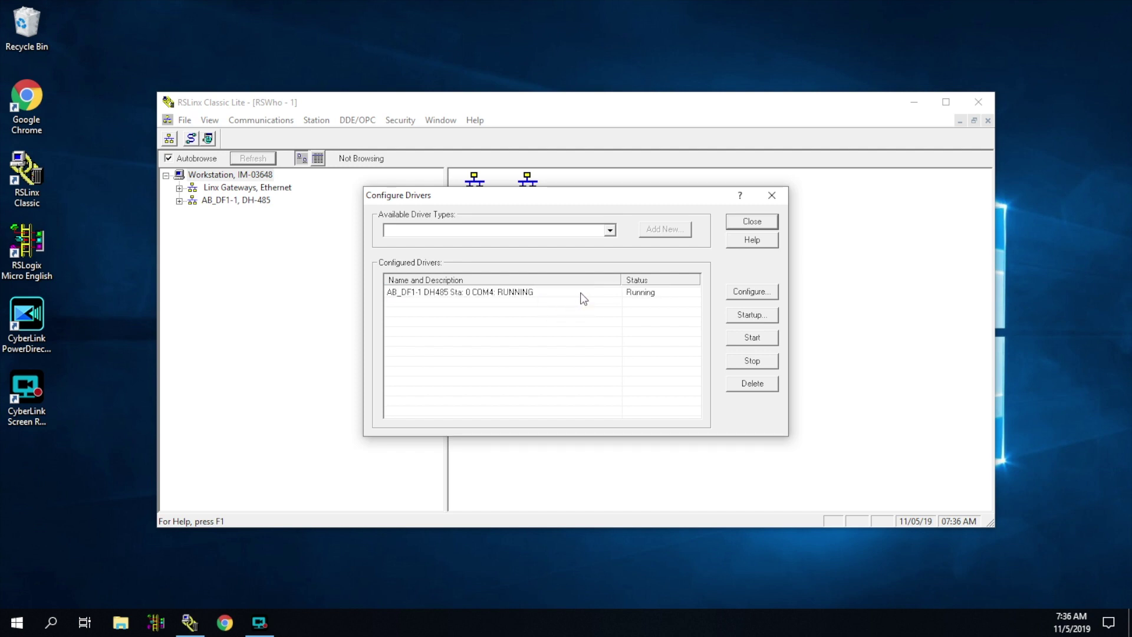
{"action": "left_click", "coordinate": [578, 293]}
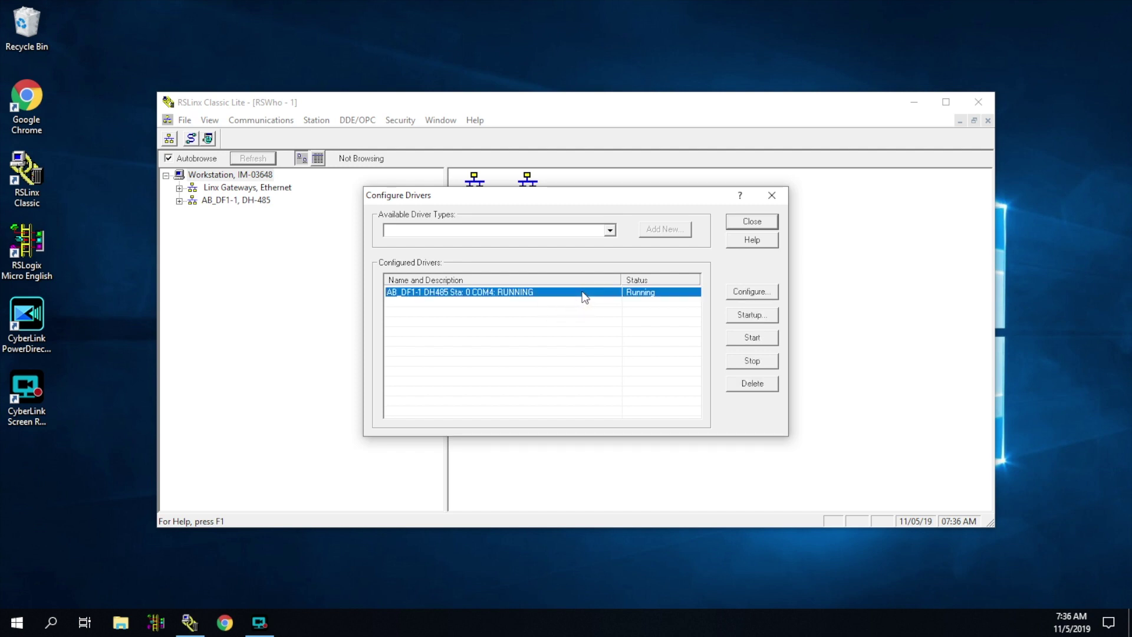
{"action": "left_click", "coordinate": [762, 365]}
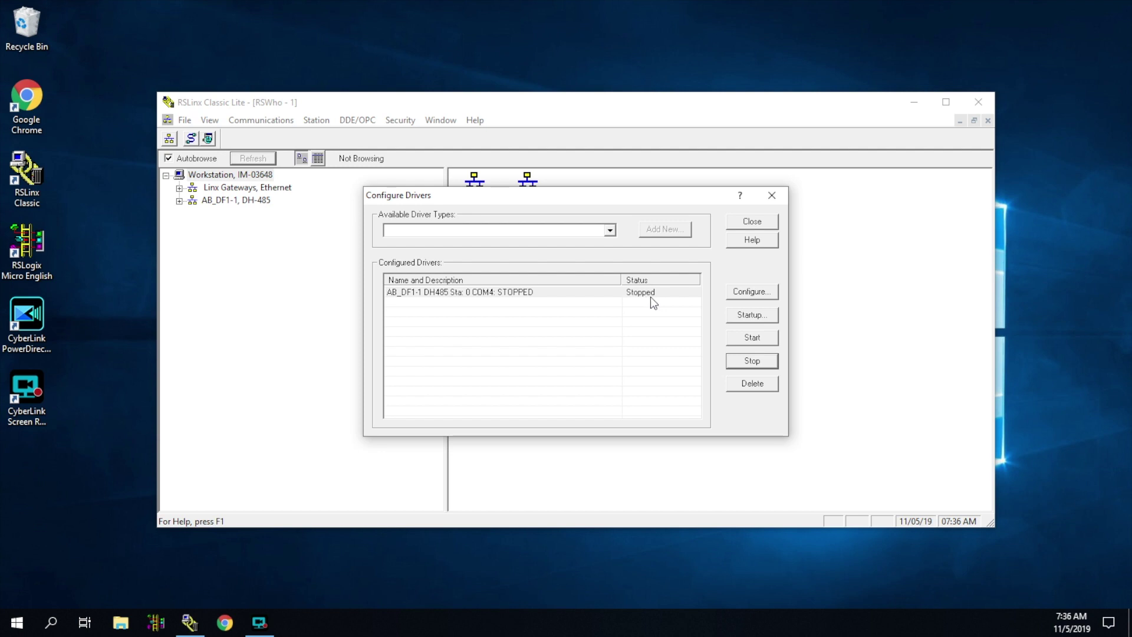
{"action": "left_click", "coordinate": [763, 386]}
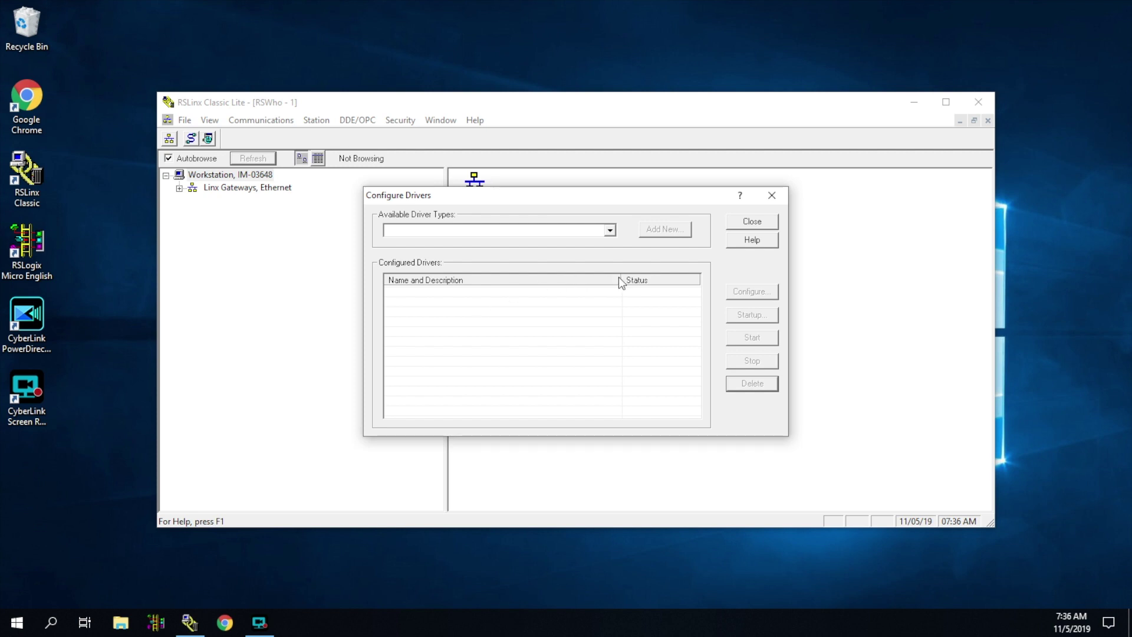
- Add a new RS-232 DF1 devices driver, accepting the name AB_DF1-1
{"action": "left_click", "coordinate": [611, 231]}
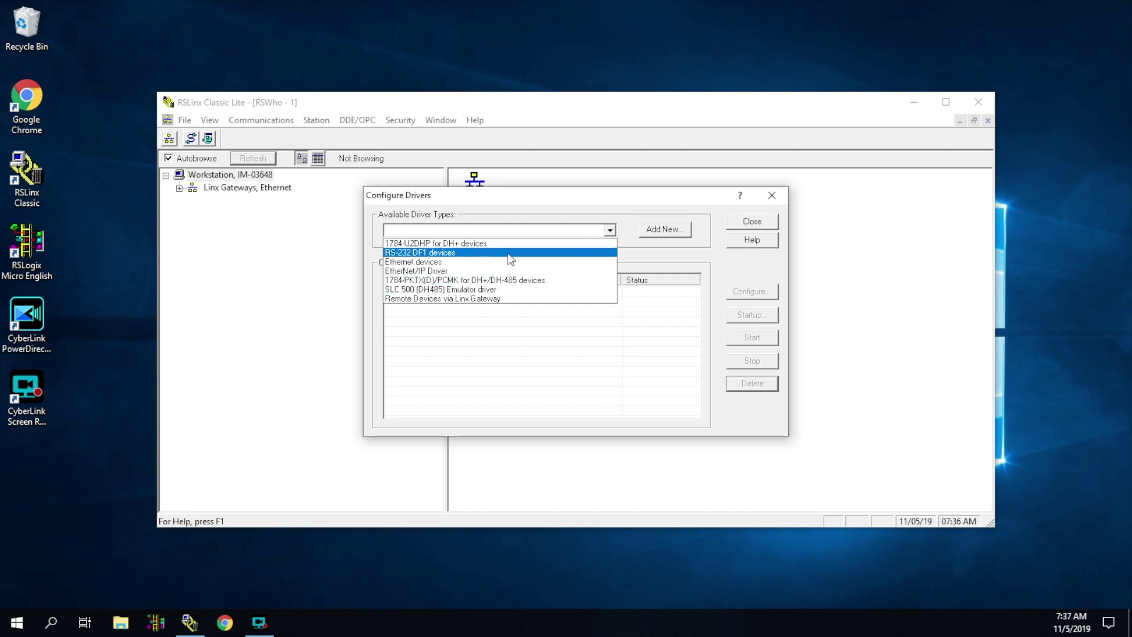
{"action": "left_click", "coordinate": [508, 253]}
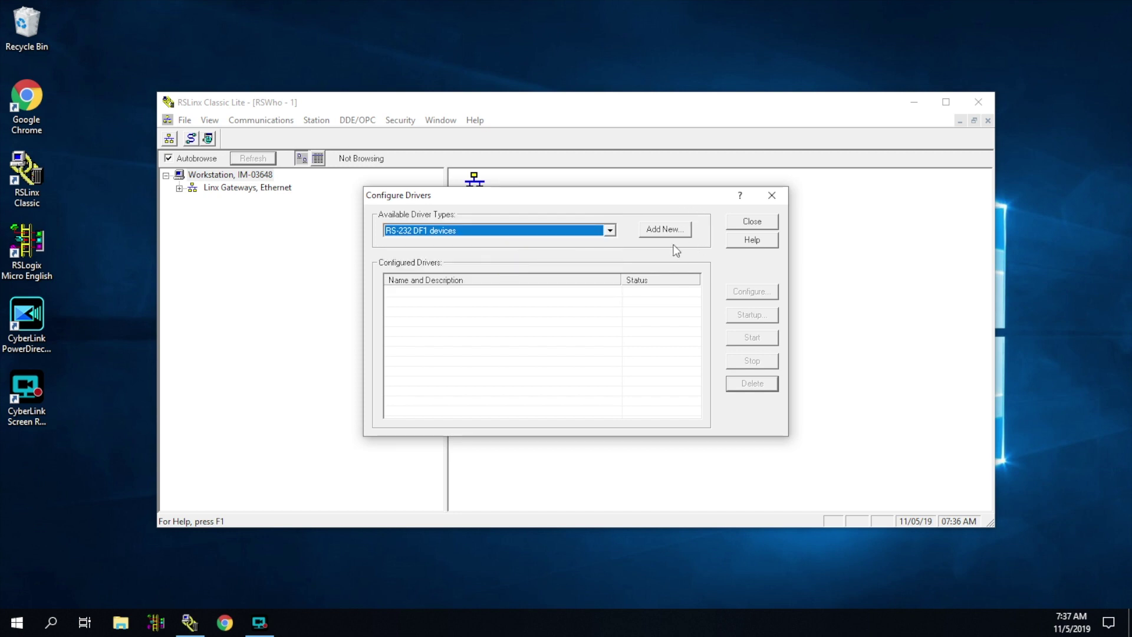
{"action": "left_click", "coordinate": [683, 231]}
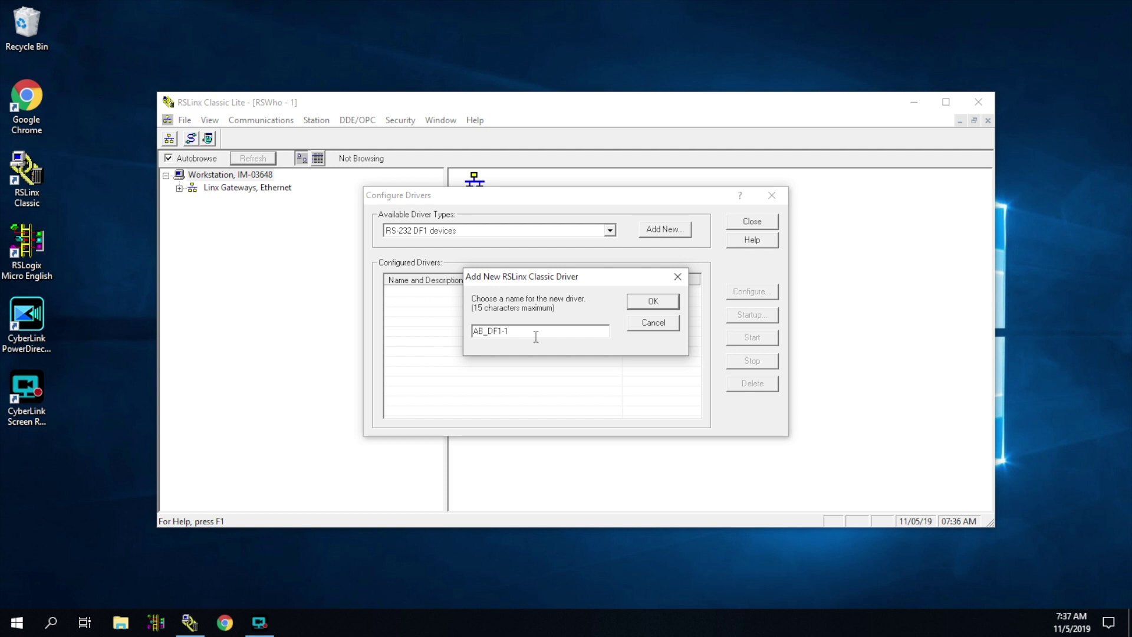
{"action": "left_click", "coordinate": [648, 303]}
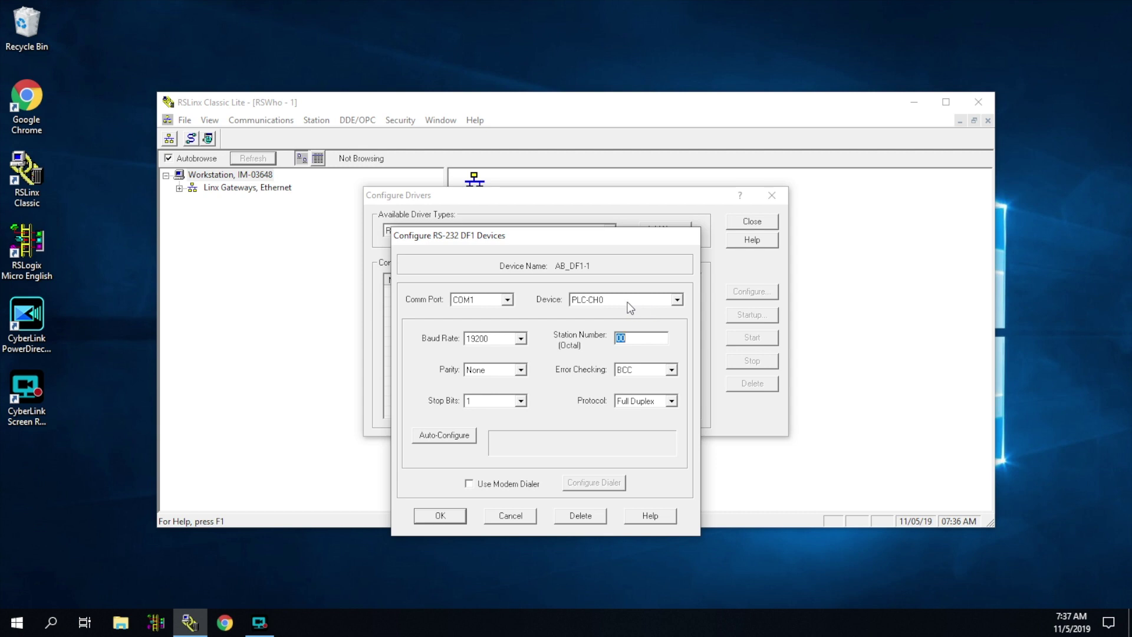
- Set the new driver's comm port to COM4 and auto-configure its serial settings
{"action": "left_click", "coordinate": [507, 300]}
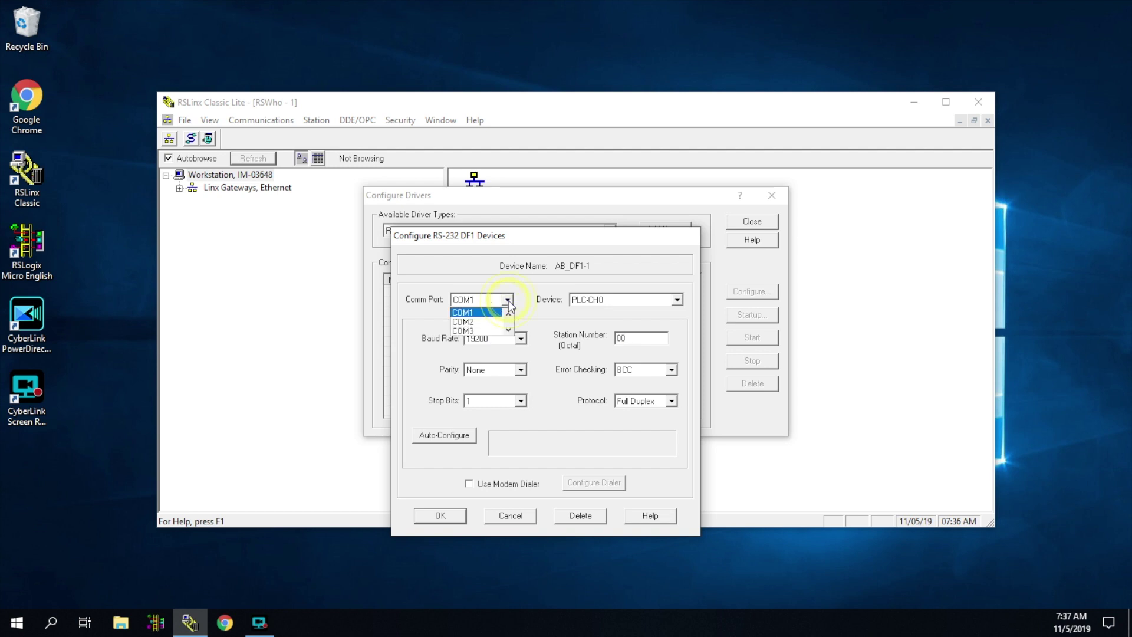
{"action": "left_click", "coordinate": [509, 330]}
{"action": "left_click", "coordinate": [509, 330]}
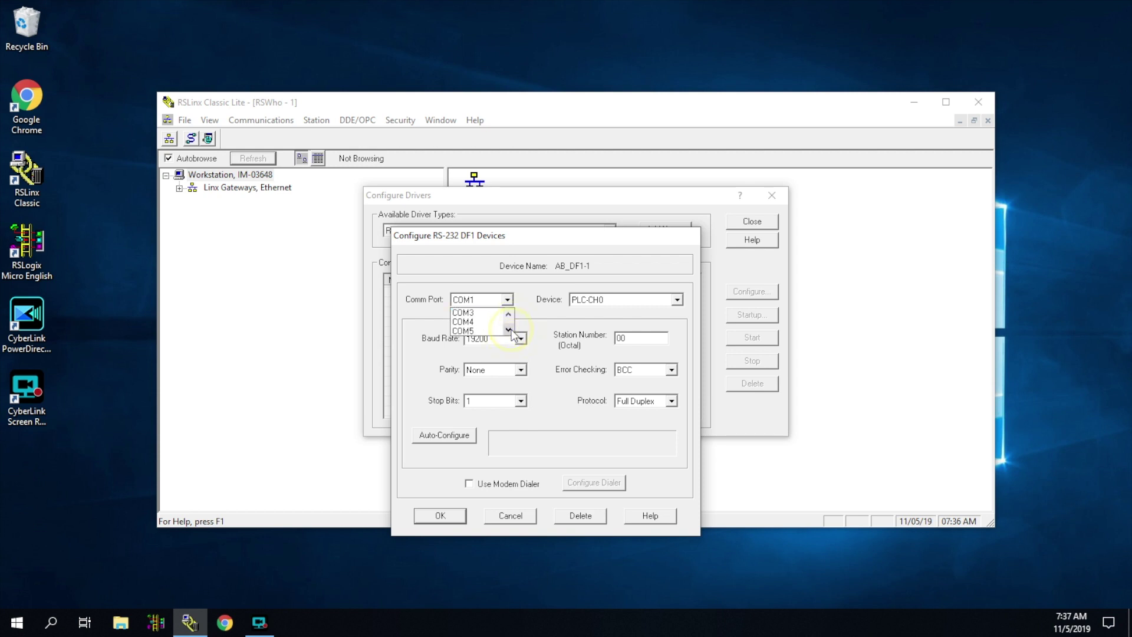
{"action": "left_click", "coordinate": [477, 323]}
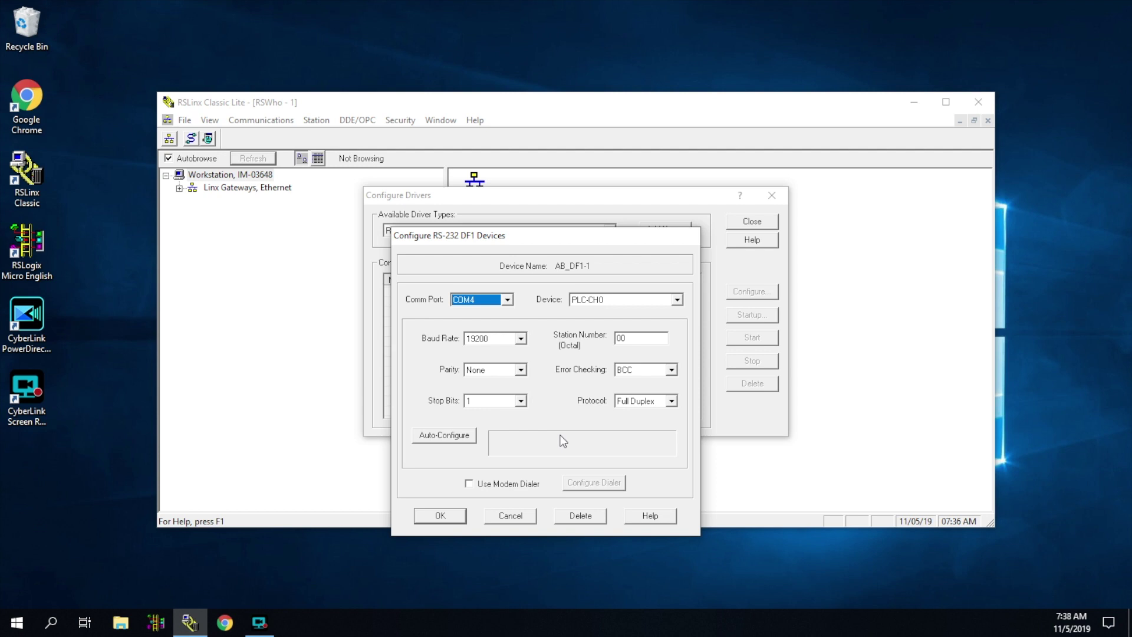
{"action": "left_click", "coordinate": [451, 439]}
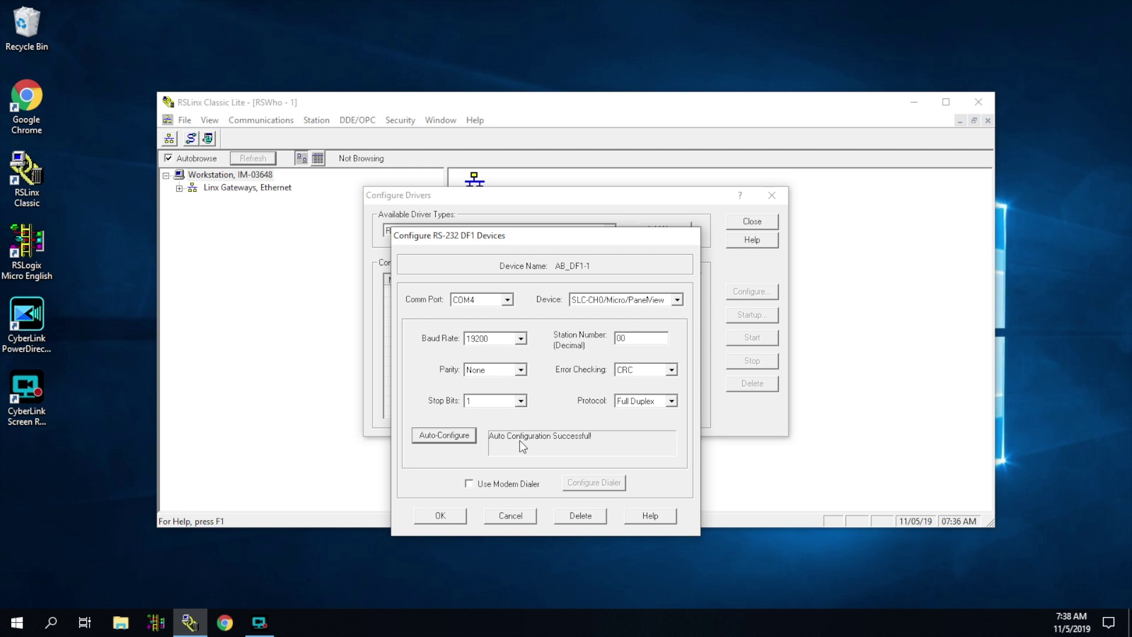
- Try to auto-configure the AB_DF1-1 driver with the comm port set to COM3
{"action": "left_click", "coordinate": [507, 300]}
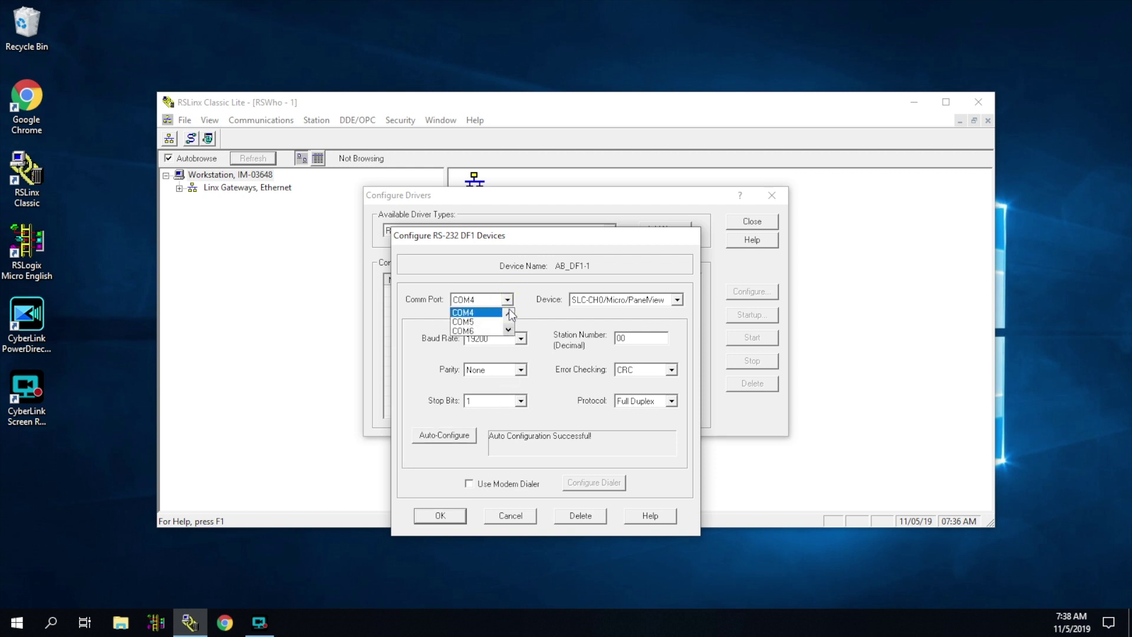
{"action": "left_click", "coordinate": [508, 315]}
{"action": "left_click", "coordinate": [499, 314]}
{"action": "left_click", "coordinate": [467, 435]}
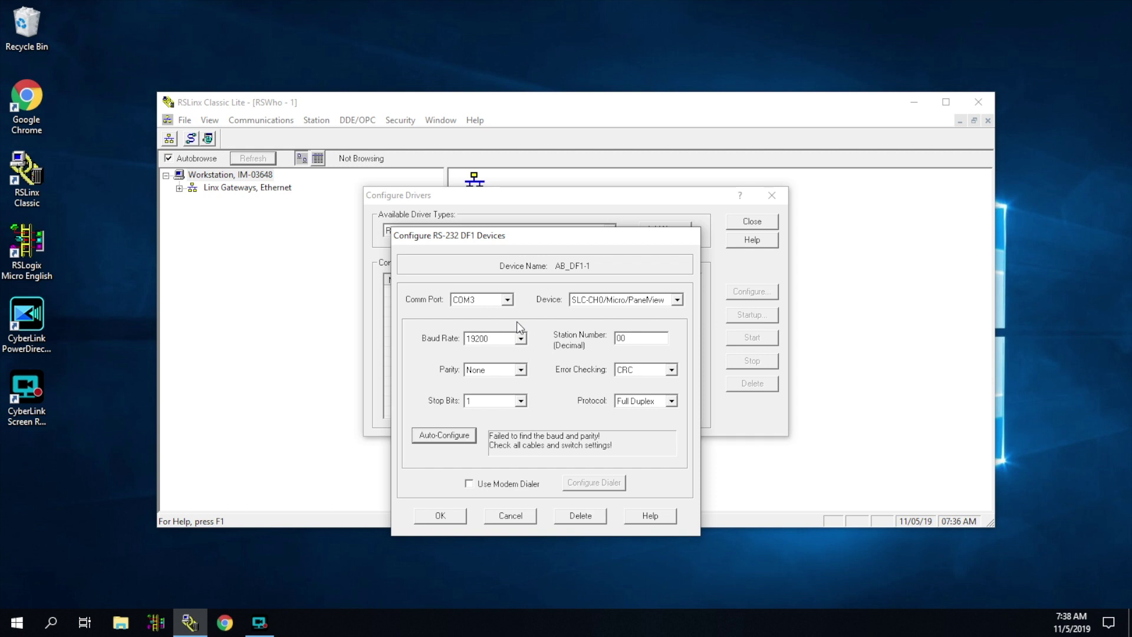
- Try to auto-configure the AB_DF1-1 driver on COM5 and dismiss the resulting message
{"action": "left_click", "coordinate": [507, 300]}
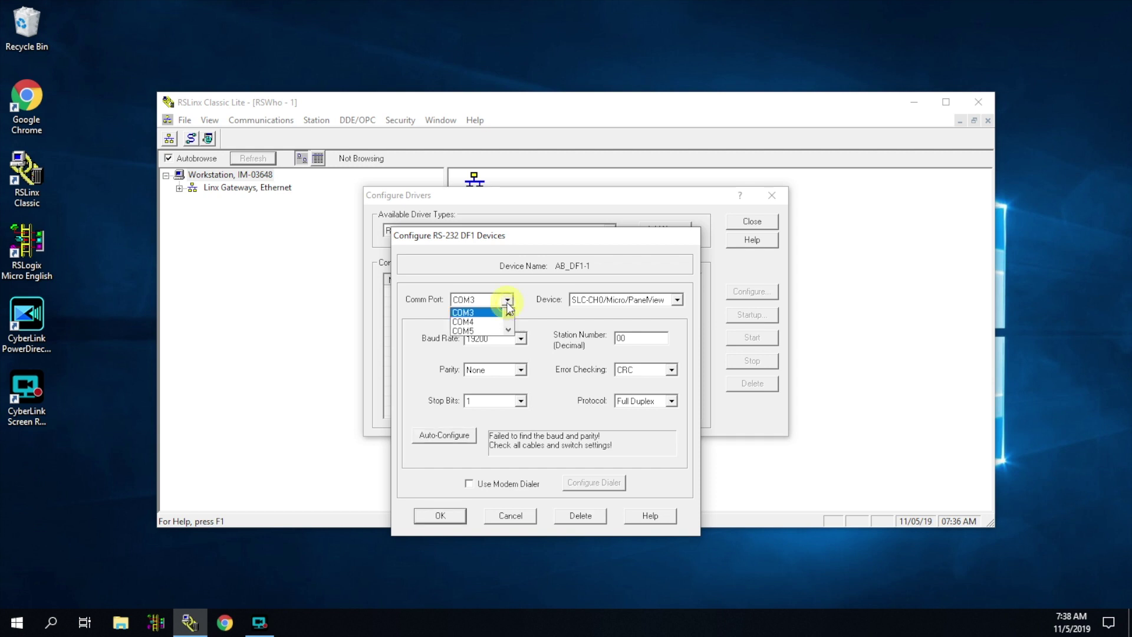
{"action": "left_click", "coordinate": [494, 332]}
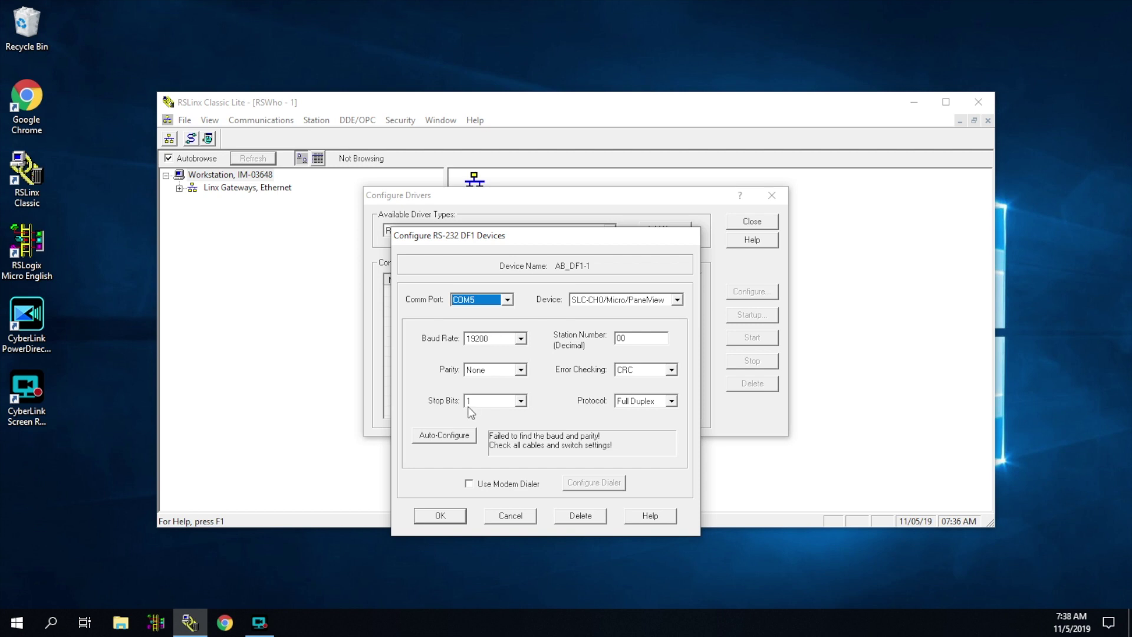
{"action": "left_click", "coordinate": [451, 437]}
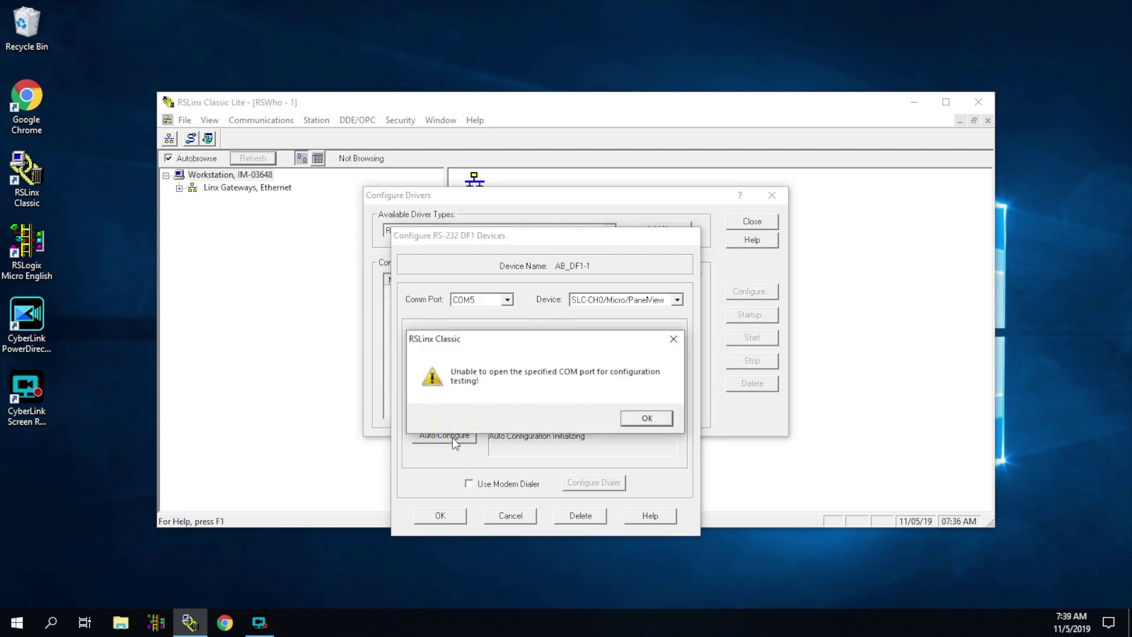
{"action": "left_click", "coordinate": [645, 419]}
{"action": "left_click", "coordinate": [645, 418]}
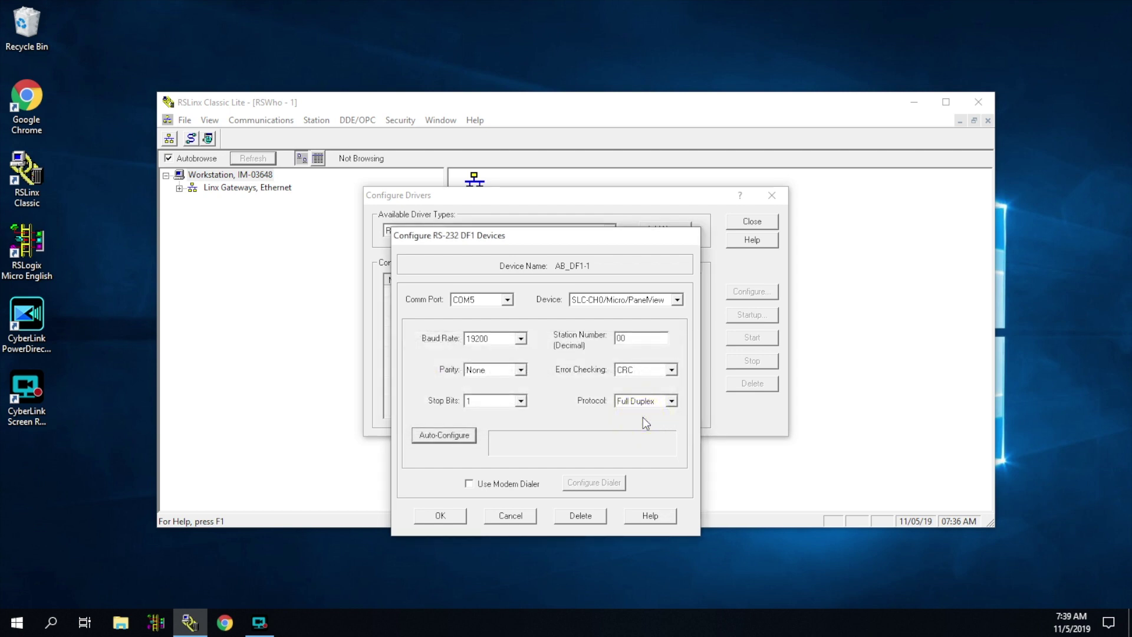
- Set the comm port back to COM4, rerun auto-configuration, and accept the driver setup, closing the driver configuration
{"action": "left_click", "coordinate": [509, 301]}
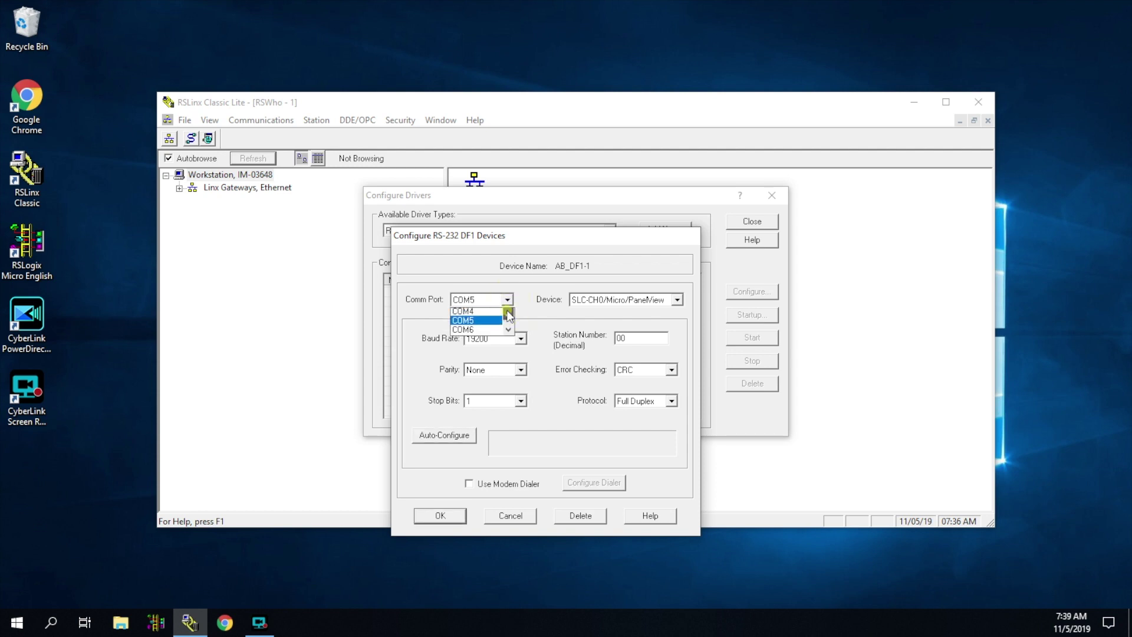
{"action": "left_click", "coordinate": [500, 313]}
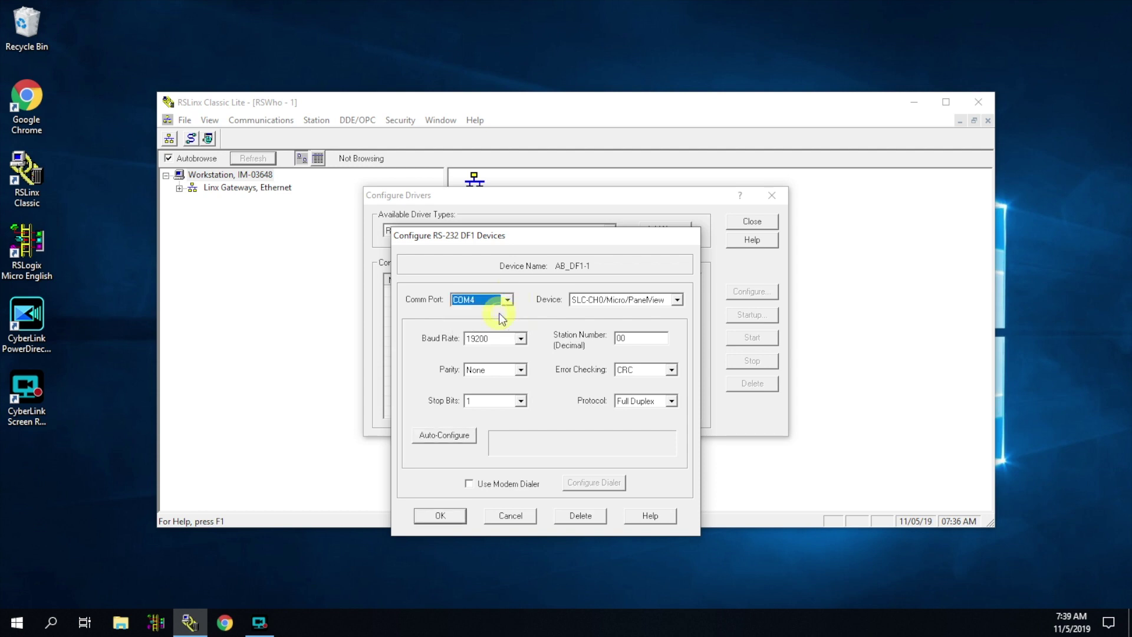
{"action": "left_click", "coordinate": [463, 437]}
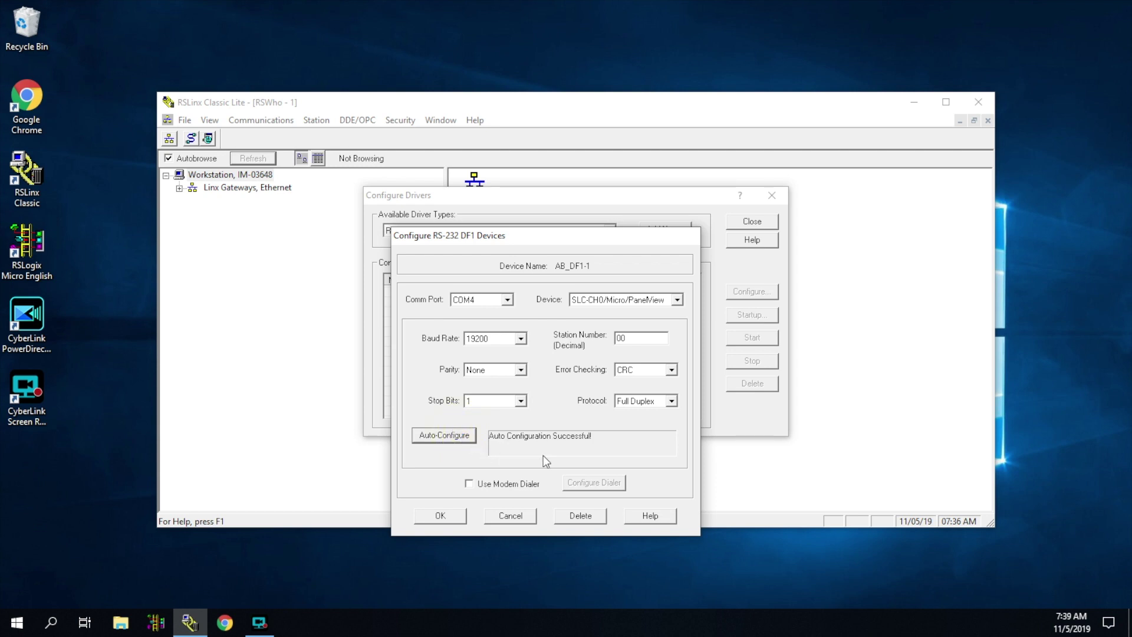
{"action": "left_click", "coordinate": [441, 516]}
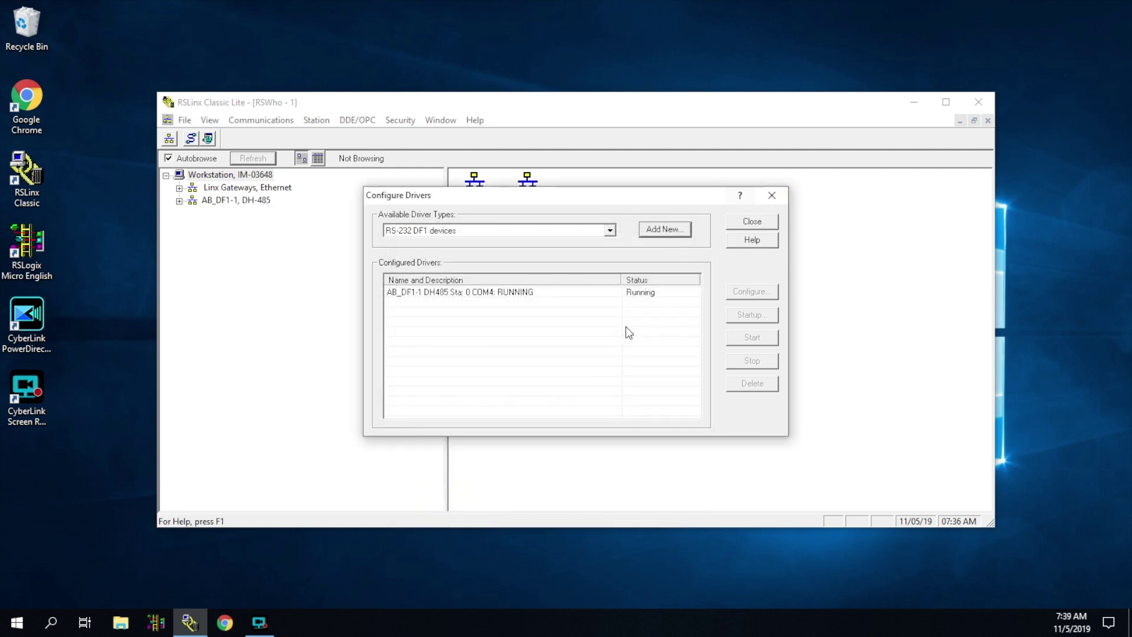
{"action": "left_click", "coordinate": [774, 197]}
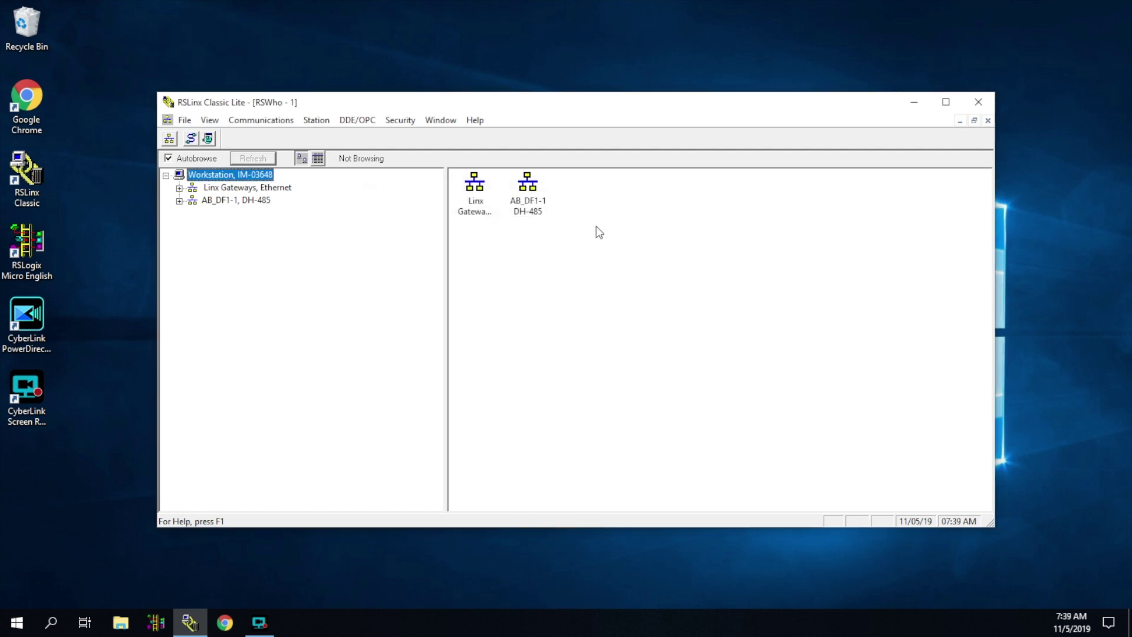
- Expand the AB_DF1-1 network in RSWho and inspect the DF1-COM4 workstation and MicroLogix 1100 nodes
{"action": "left_click", "coordinate": [180, 201]}
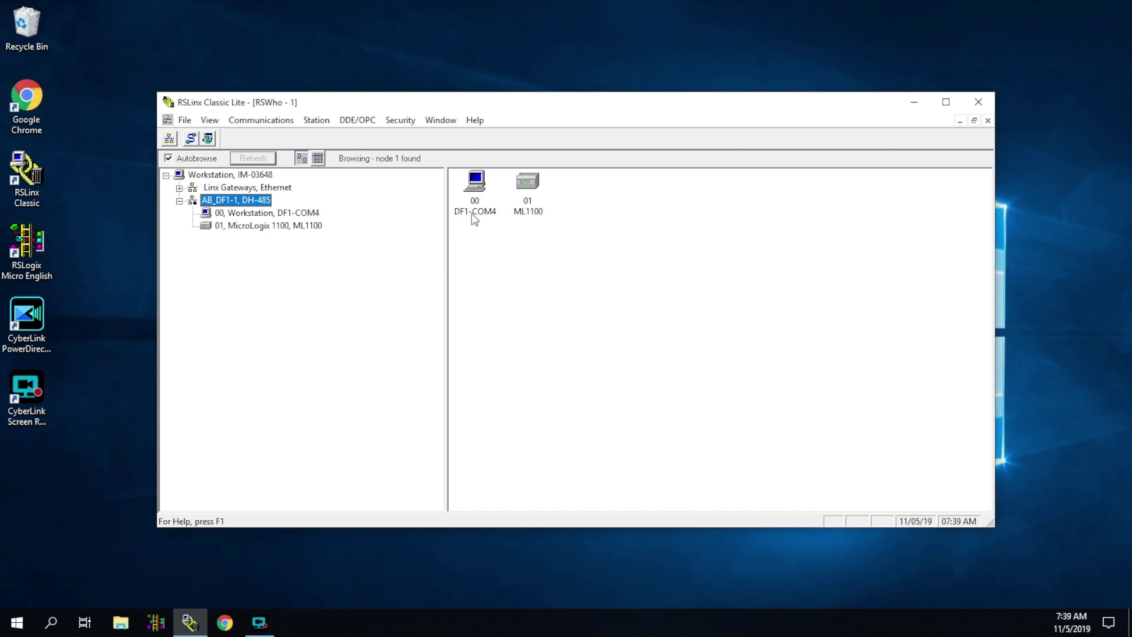
{"action": "left_click", "coordinate": [483, 198]}
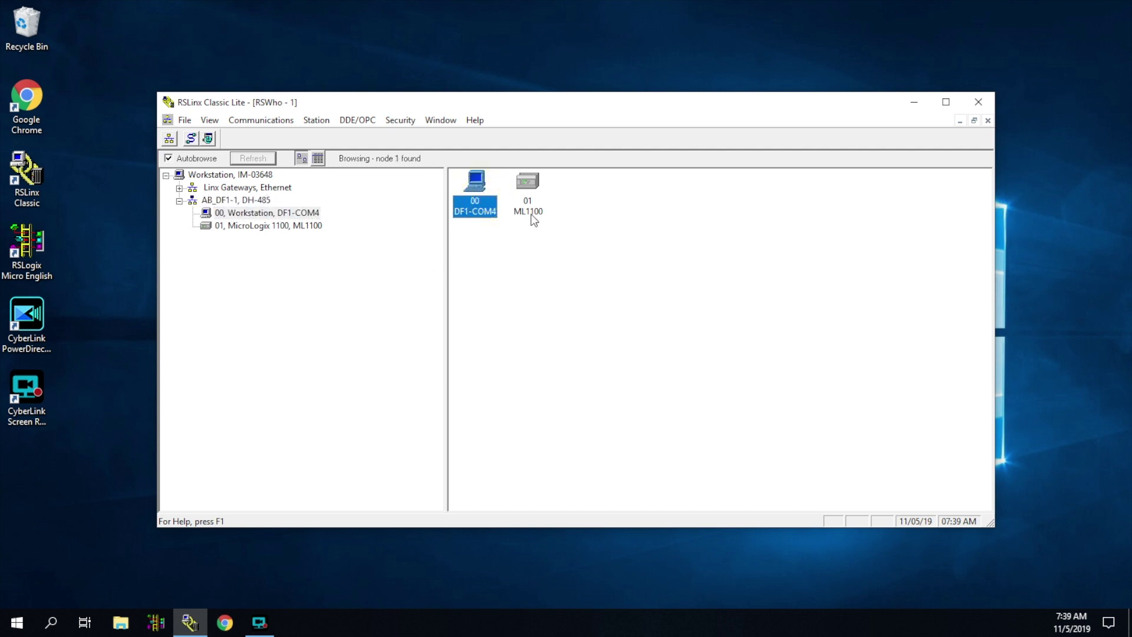
{"action": "left_click", "coordinate": [536, 183]}
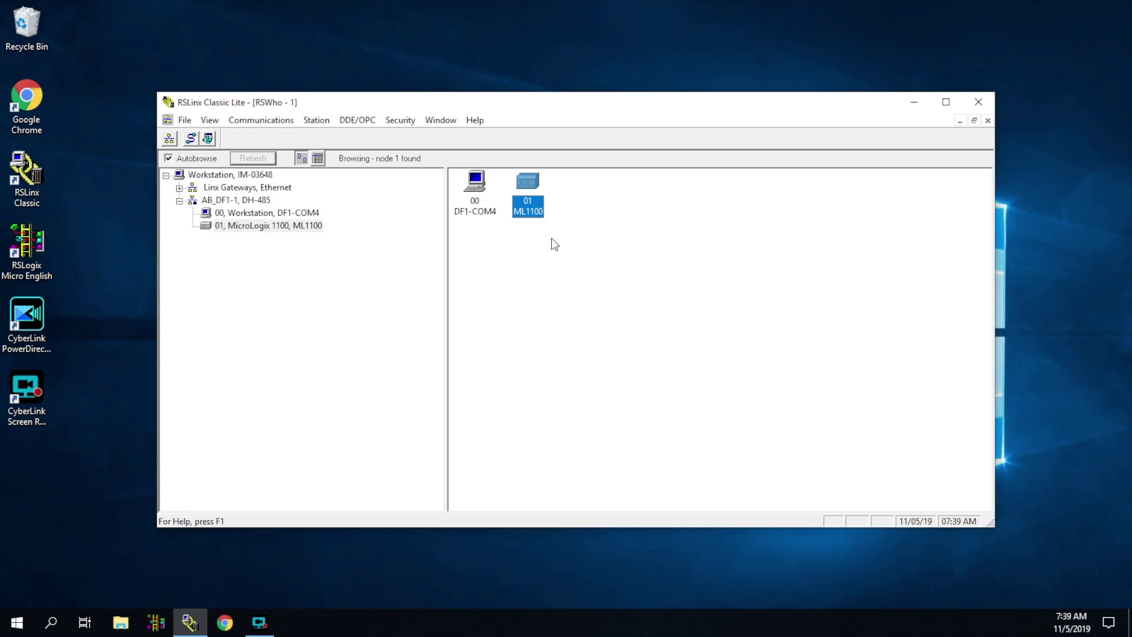
- Open the driver configuration, then stop and delete the AB_DF1-1 driver
{"action": "left_click", "coordinate": [492, 273]}
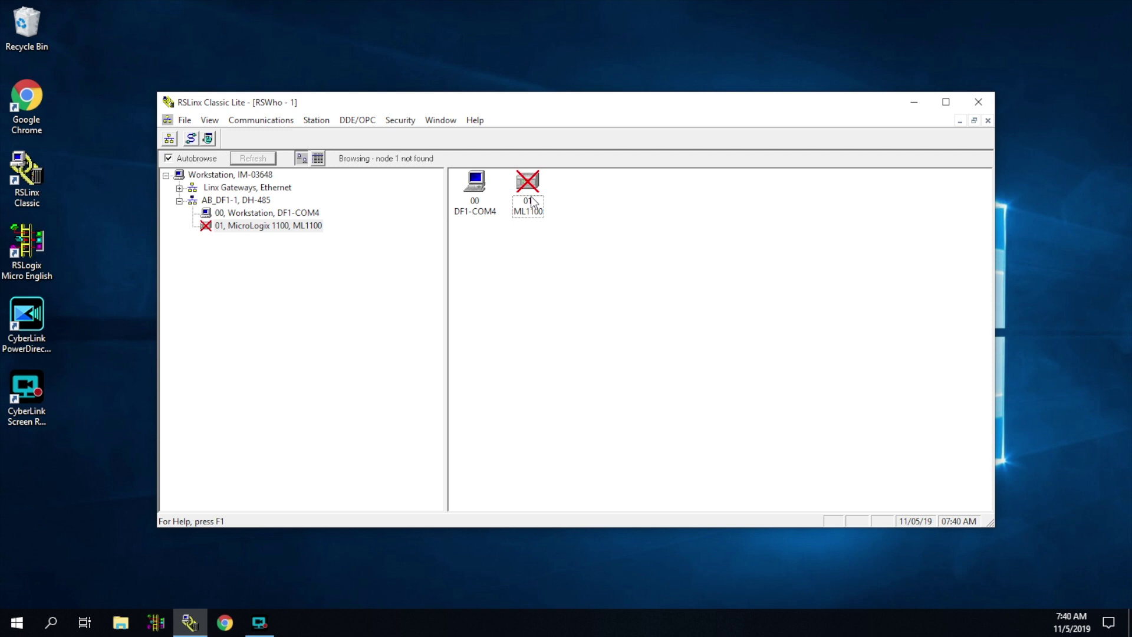
{"action": "left_click", "coordinate": [277, 120]}
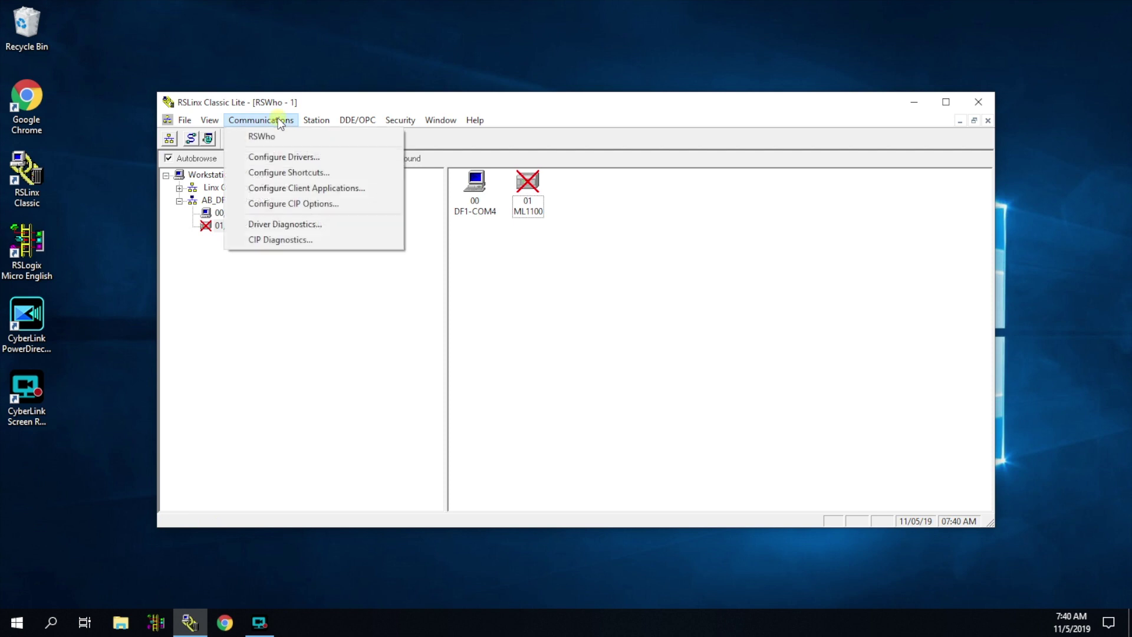
{"action": "left_click", "coordinate": [281, 157]}
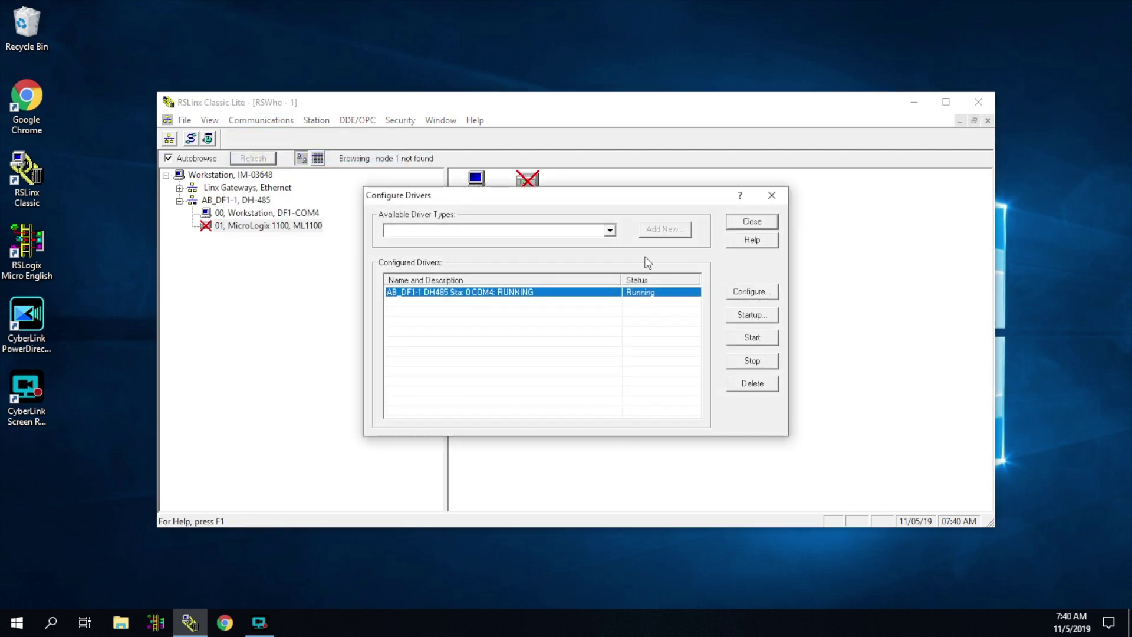
{"action": "left_click", "coordinate": [609, 297]}
{"action": "left_click", "coordinate": [772, 356]}
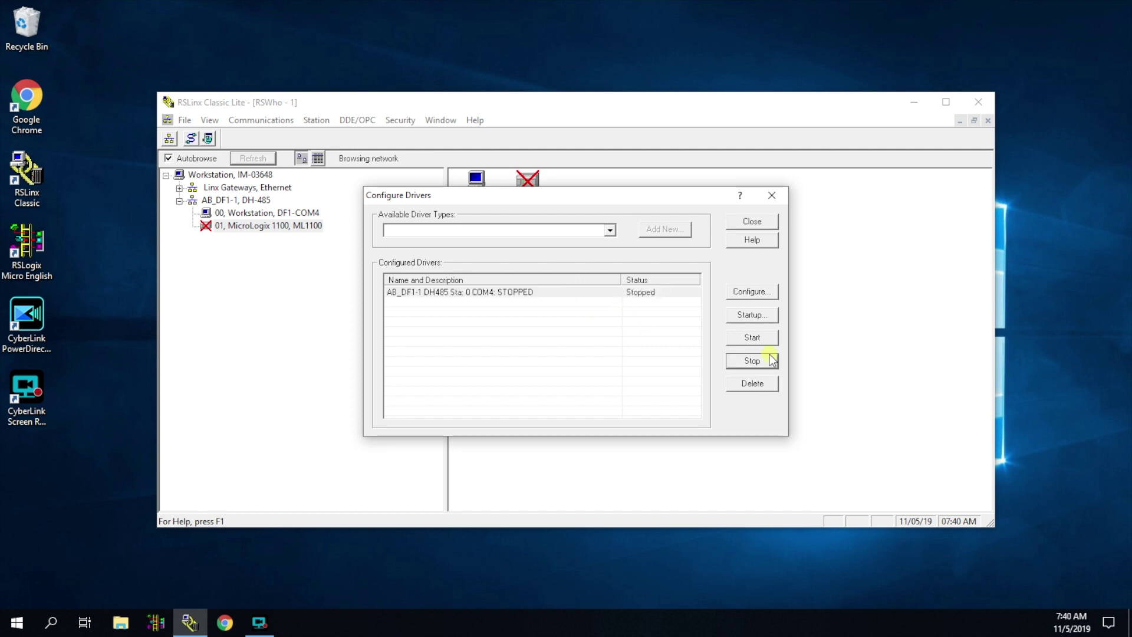
{"action": "left_click", "coordinate": [744, 385]}
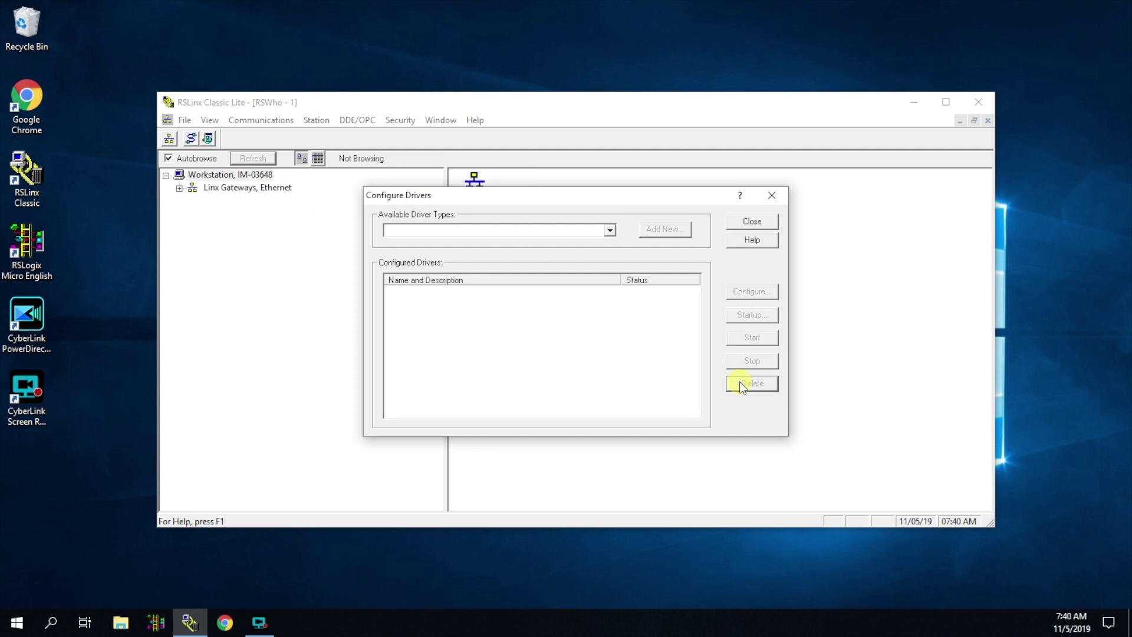
- Add a new driver of type RS-232 DF1 devices, accepting the name AB_DF1-1
{"action": "left_click", "coordinate": [610, 230]}
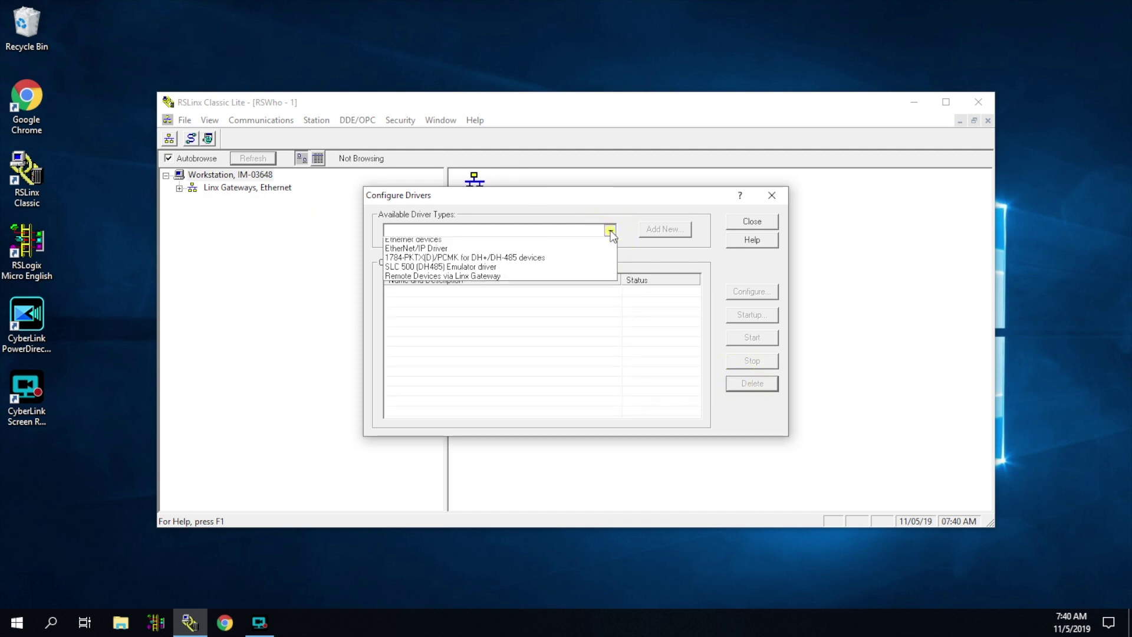
{"action": "left_click", "coordinate": [566, 253]}
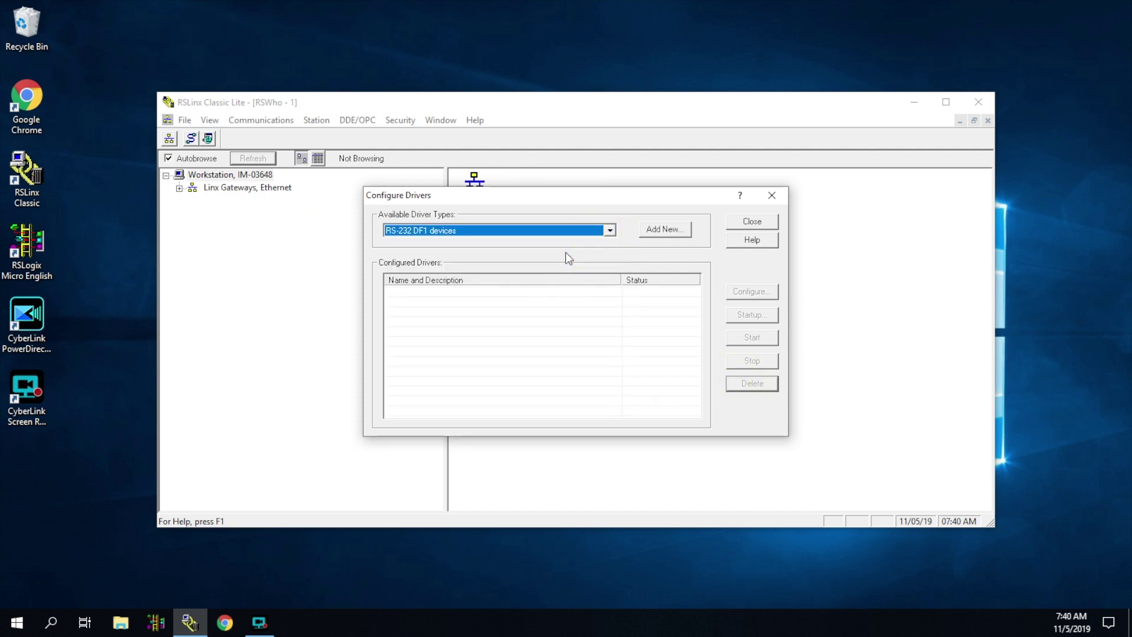
{"action": "left_click", "coordinate": [664, 230]}
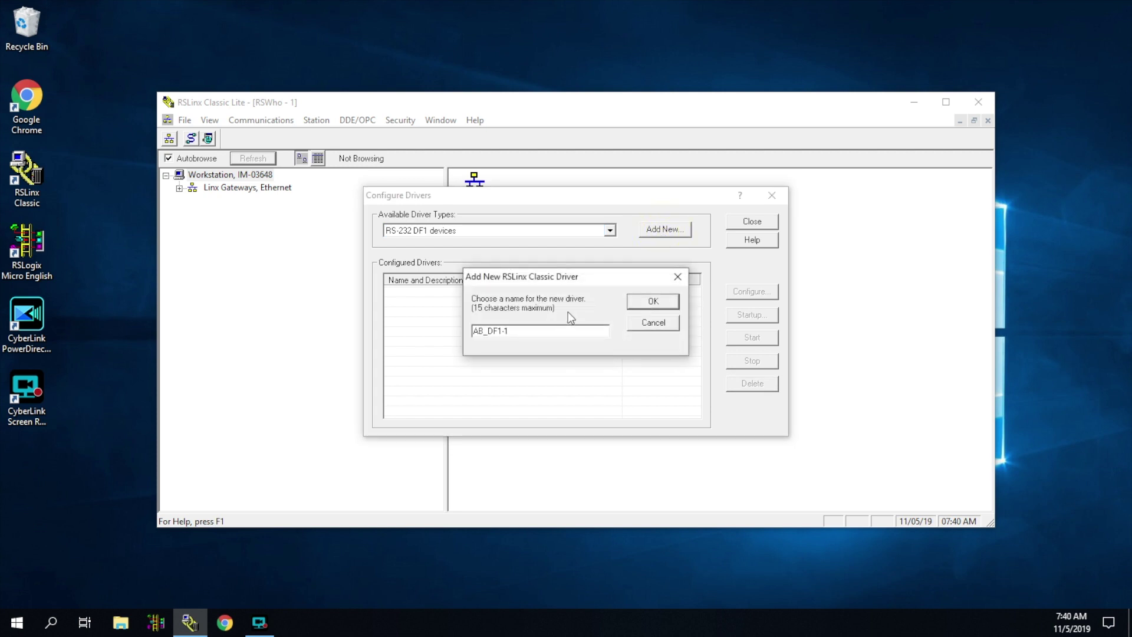
{"action": "left_click", "coordinate": [663, 302]}
- Set the new driver's comm port to COM4, auto-configure and accept it, and close the driver configuration
{"action": "left_click", "coordinate": [507, 301]}
{"action": "scroll", "coordinate": [498, 327], "scroll_direction": "down", "scroll_amount": 1}
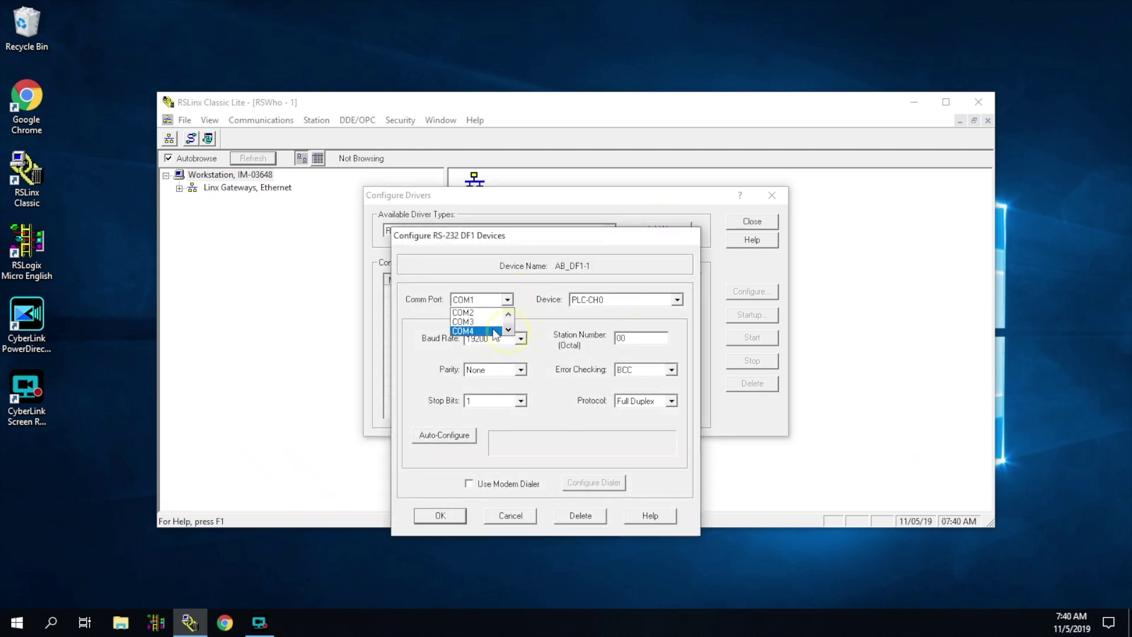
{"action": "left_click", "coordinate": [494, 331]}
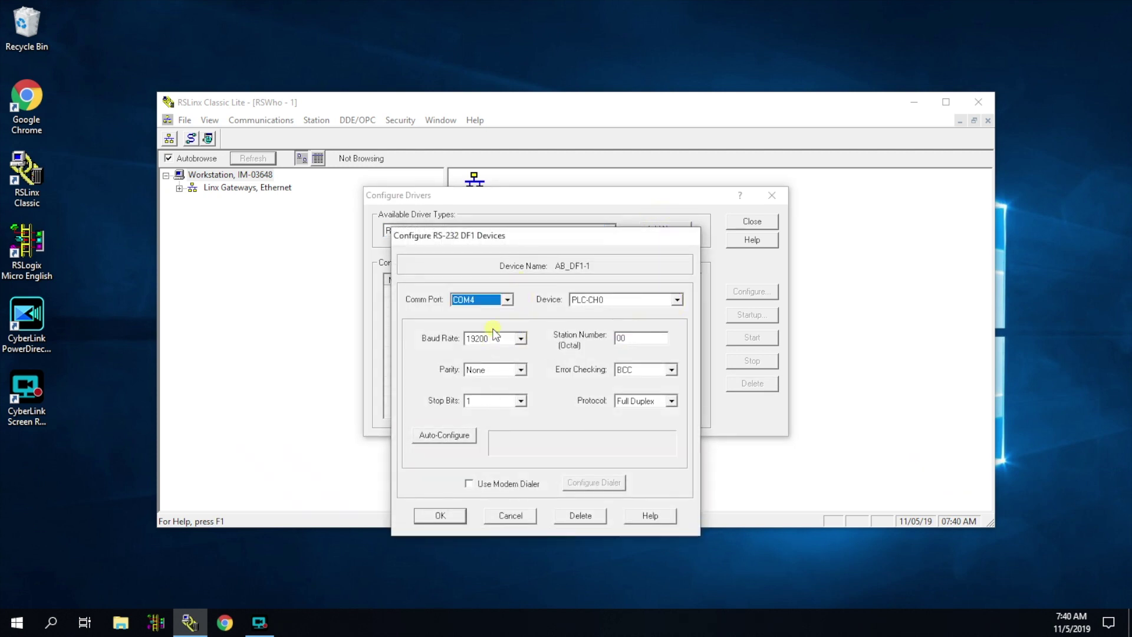
{"action": "left_click", "coordinate": [460, 439]}
{"action": "left_click", "coordinate": [442, 515]}
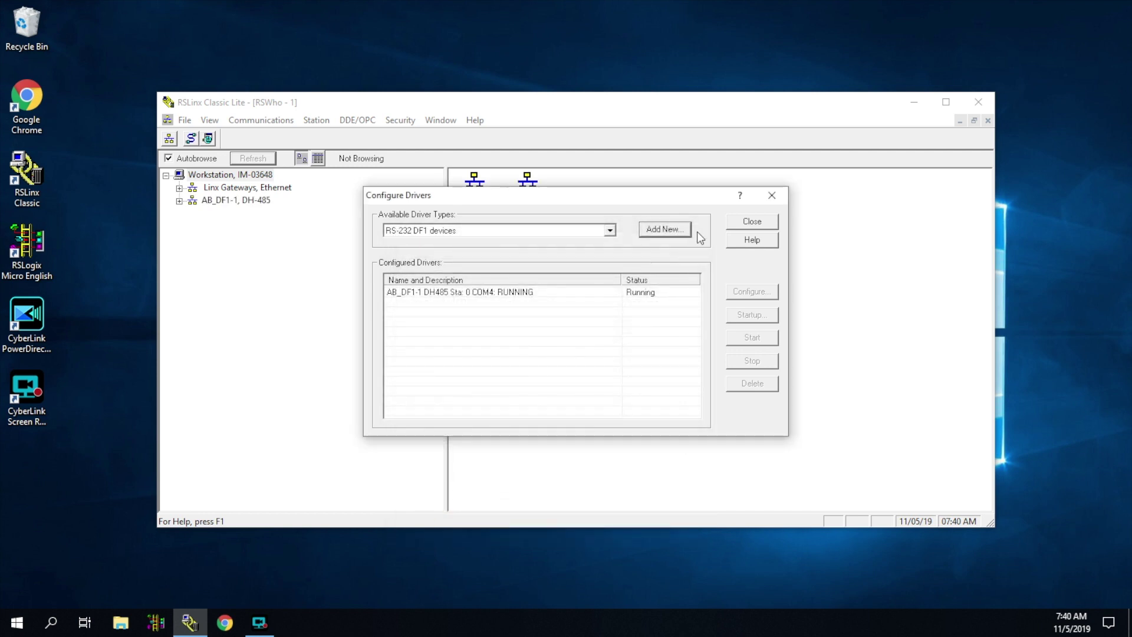
{"action": "left_click", "coordinate": [768, 194]}
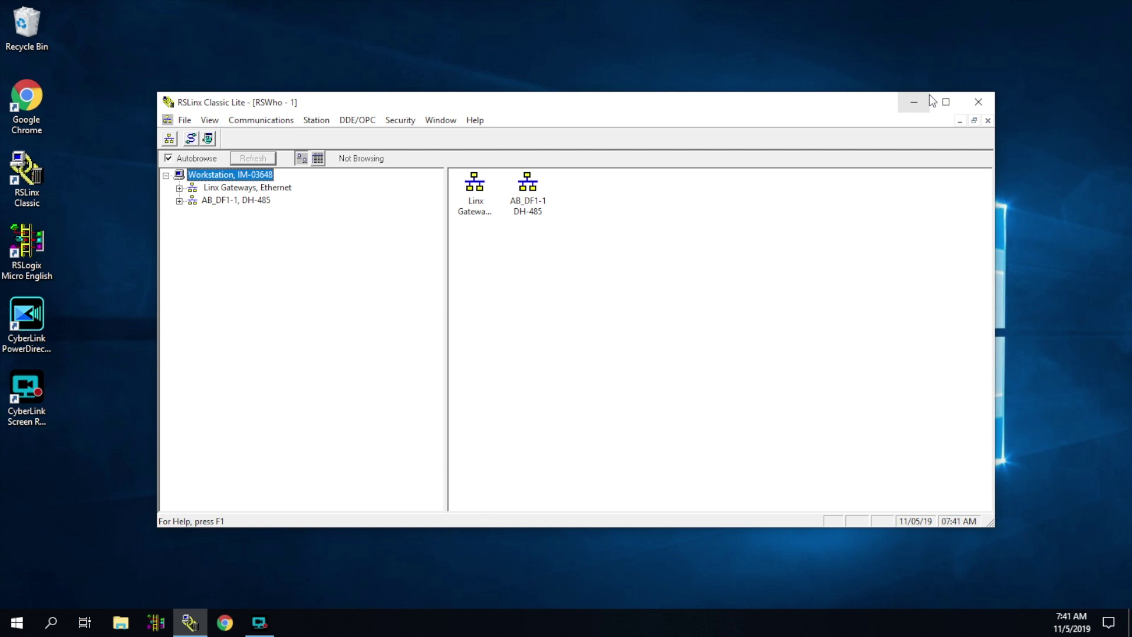
- Switch from RSLinx Classic to RSLogix Micro, minimizing RSLinx, and place the online toolbar ahead of the instruction toolbar
{"action": "left_click", "coordinate": [926, 110]}
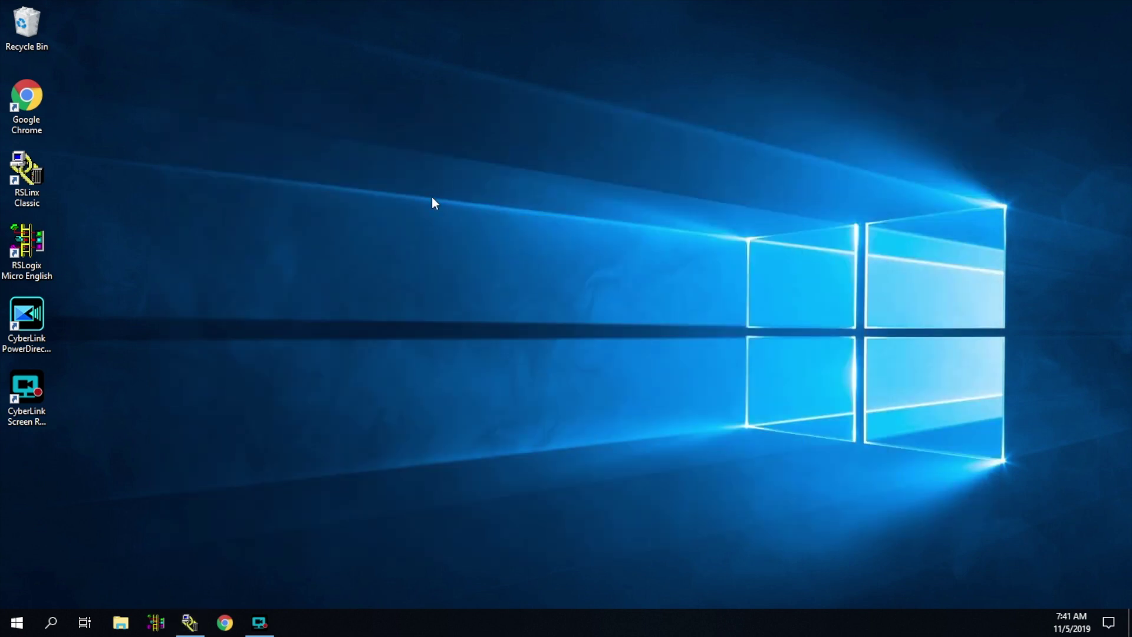
{"action": "double_click", "coordinate": [46, 266]}
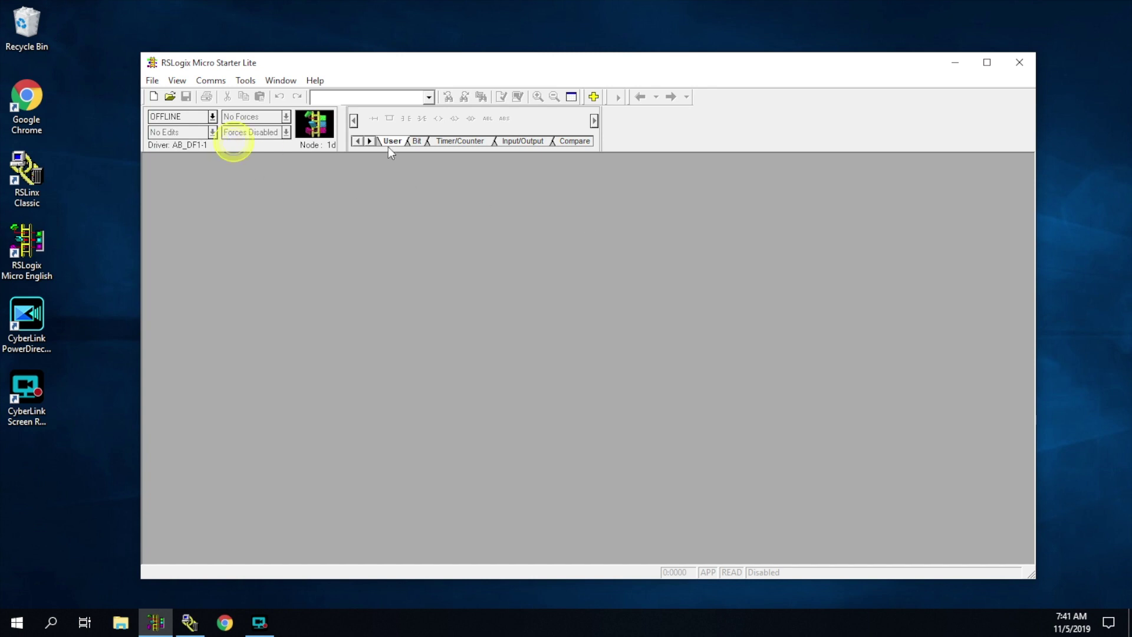
{"action": "left_click_drag", "start_coordinate": [234, 147], "coordinate": [734, 138]}
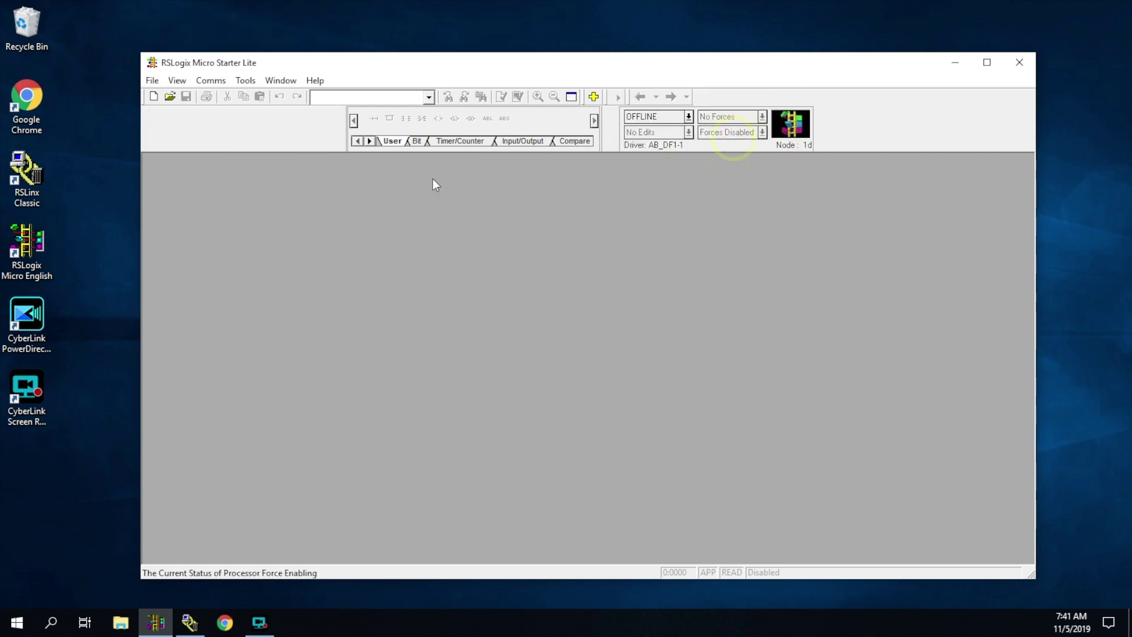
{"action": "left_click_drag", "start_coordinate": [713, 114], "coordinate": [244, 113]}
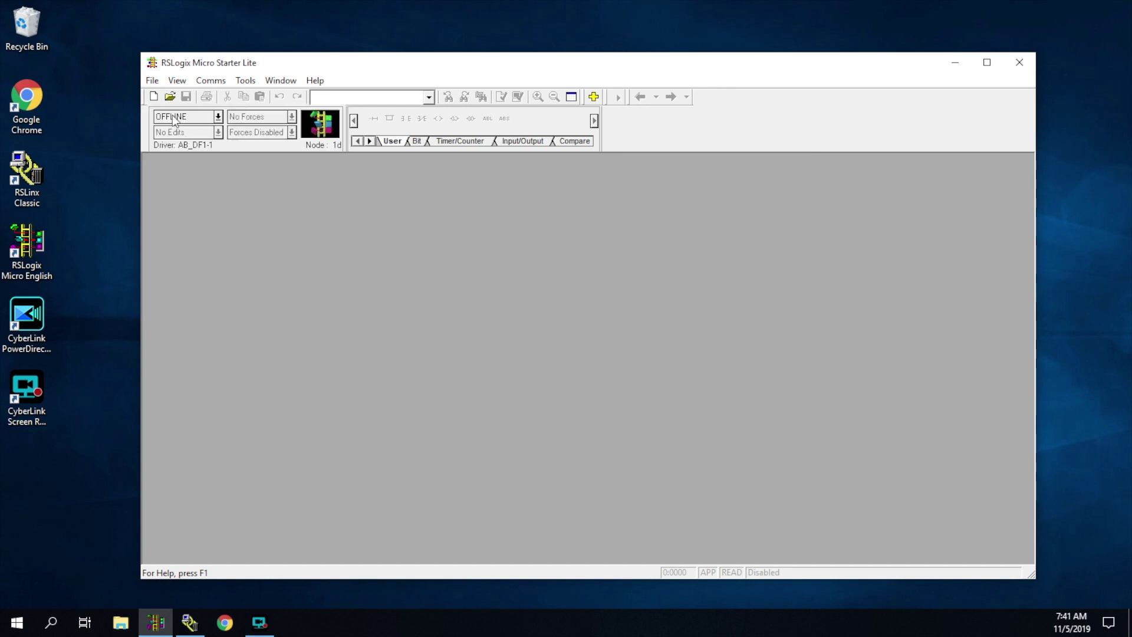
- Use Who Active Go Online to connect to node 01, MicroLogix 1100, on the AB_DF1-1 network
{"action": "left_click", "coordinate": [159, 82]}
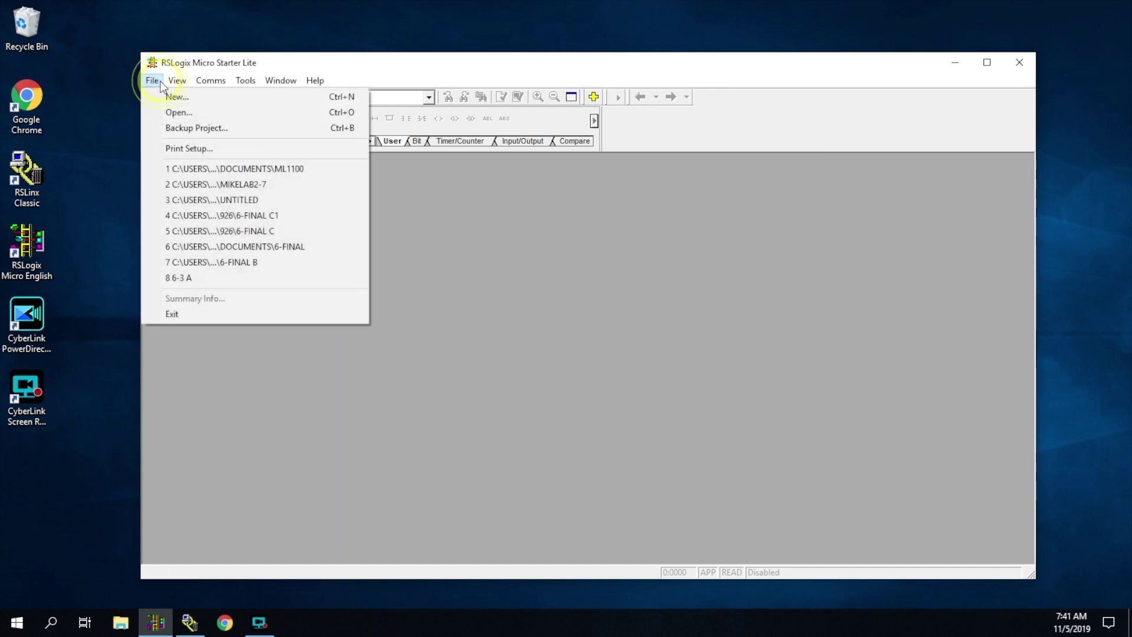
{"action": "mouse_move", "coordinate": [203, 86]}
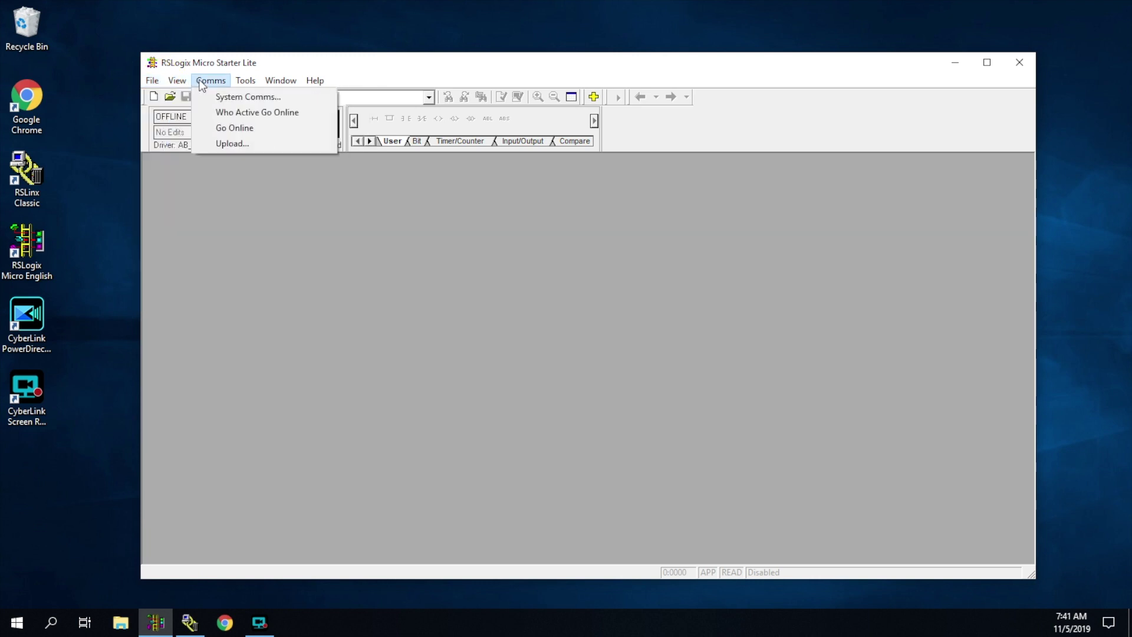
{"action": "left_click", "coordinate": [254, 109]}
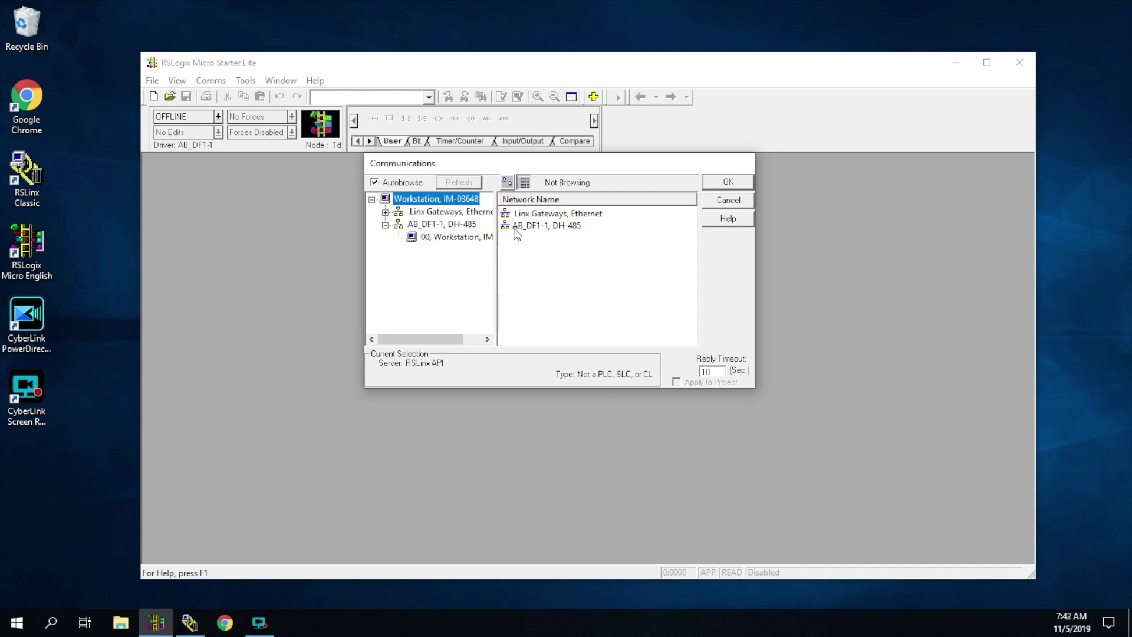
{"action": "left_click", "coordinate": [461, 240]}
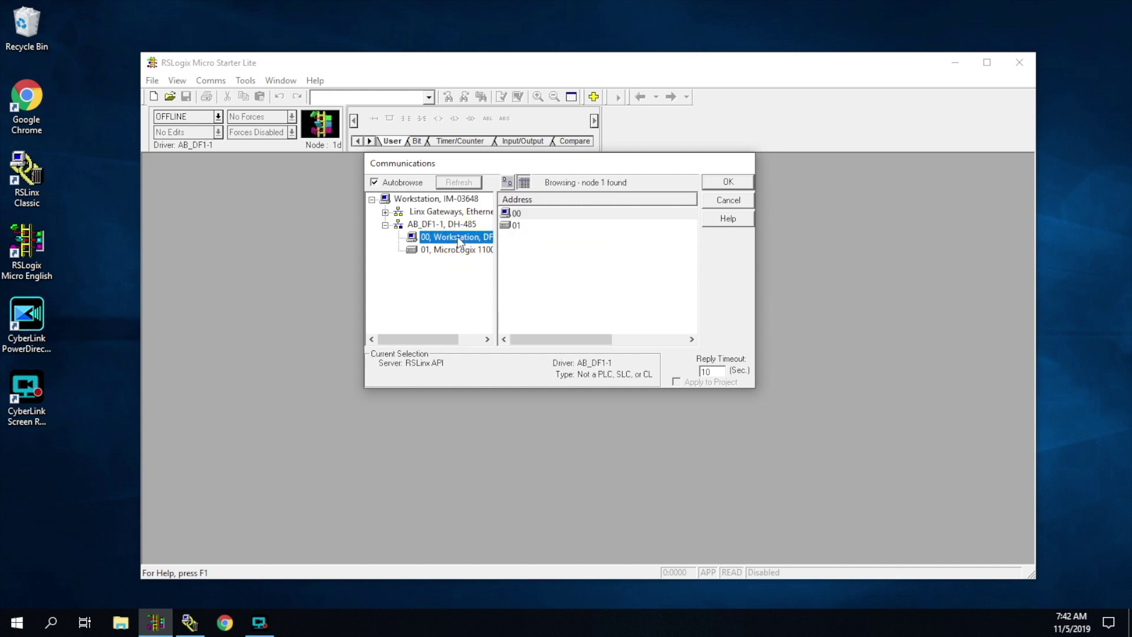
{"action": "left_click", "coordinate": [464, 251]}
{"action": "left_click", "coordinate": [454, 237]}
{"action": "left_click", "coordinate": [481, 250]}
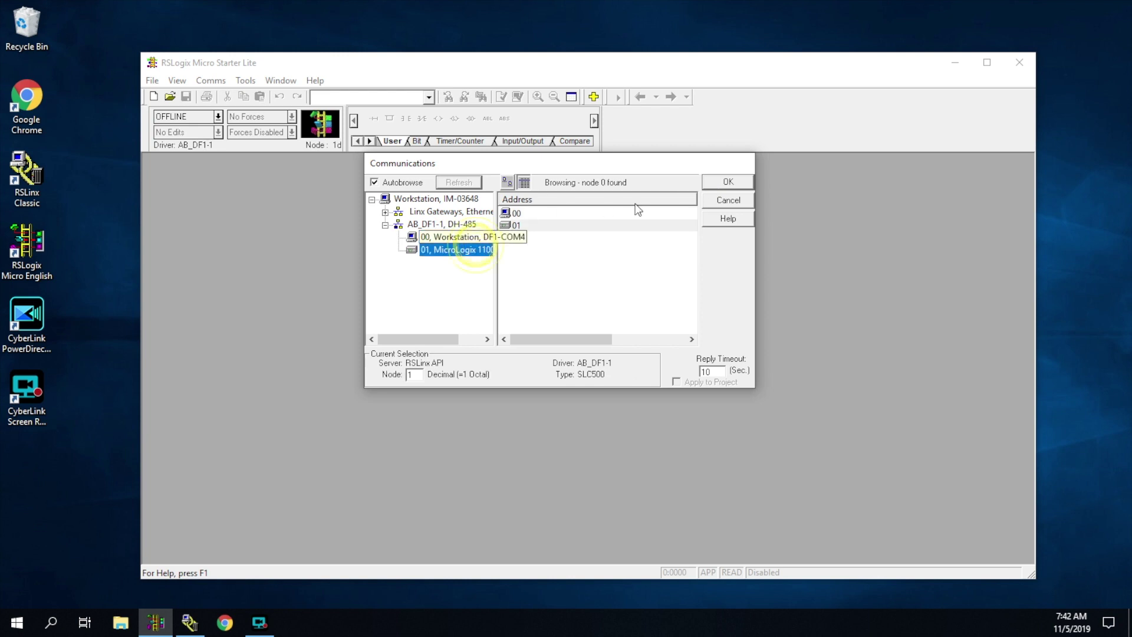
{"action": "left_click", "coordinate": [728, 181]}
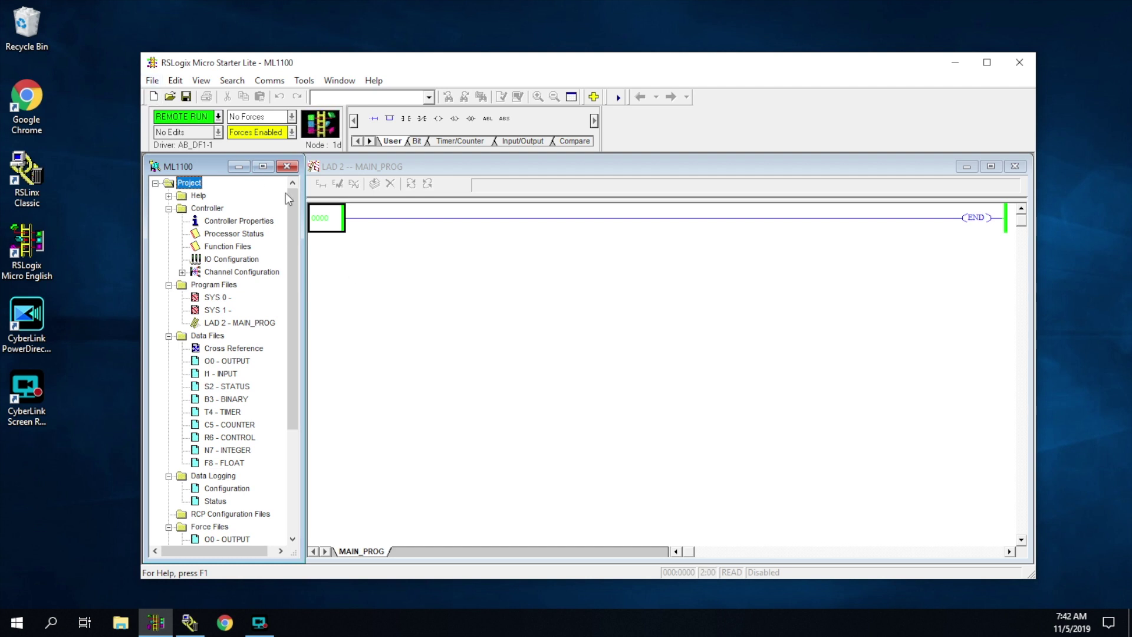
- Take the ML1100 project offline from the controller
{"action": "left_click", "coordinate": [218, 116]}
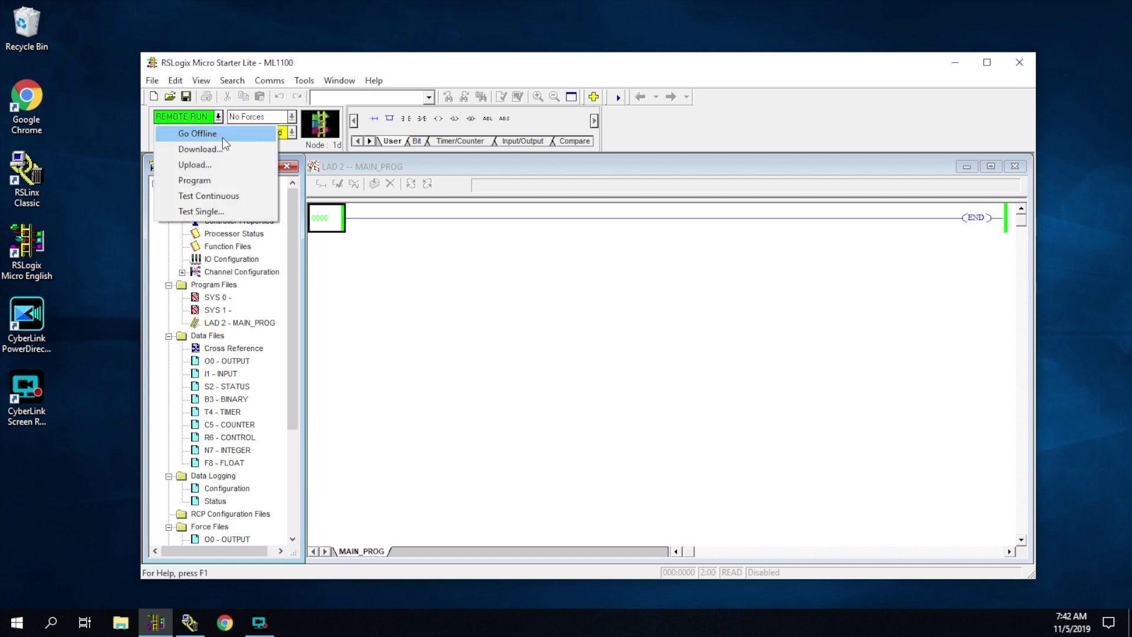
{"action": "left_click", "coordinate": [222, 137]}
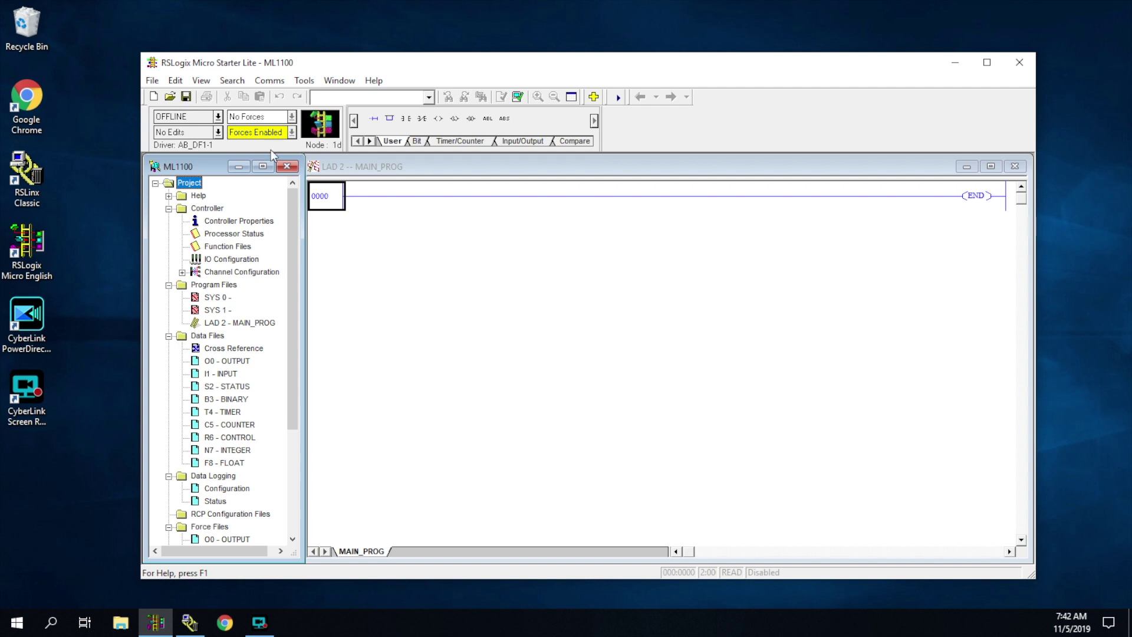
- Upload the program from the MicroLogix 1100, agree to go online, and activate the MAIN_PROG ladder window
{"action": "left_click", "coordinate": [218, 116]}
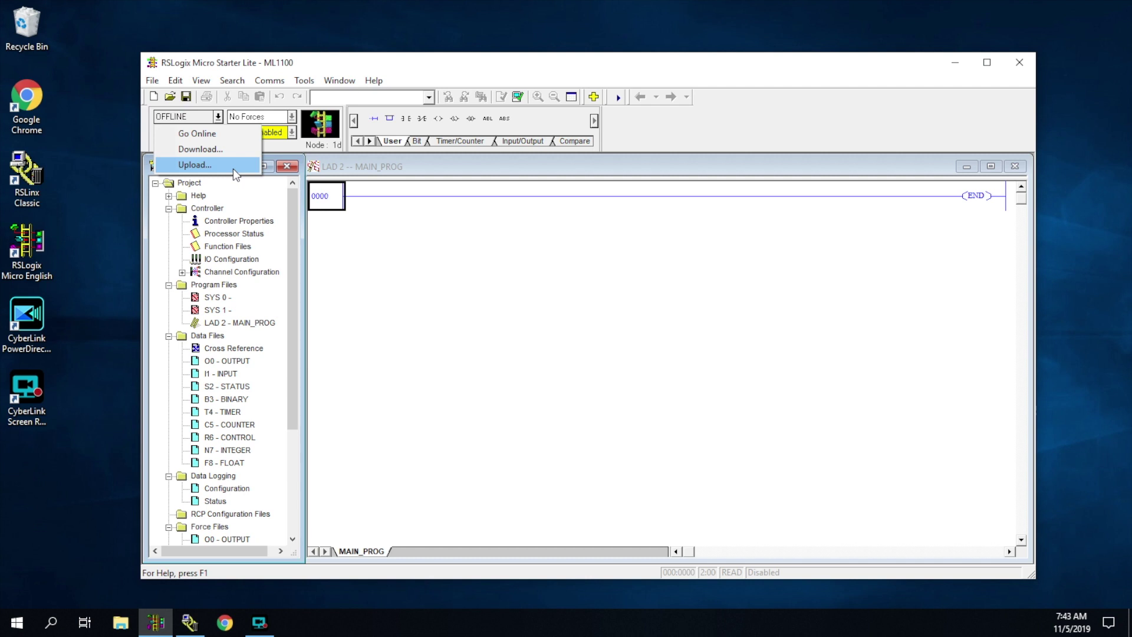
{"action": "left_click", "coordinate": [232, 169]}
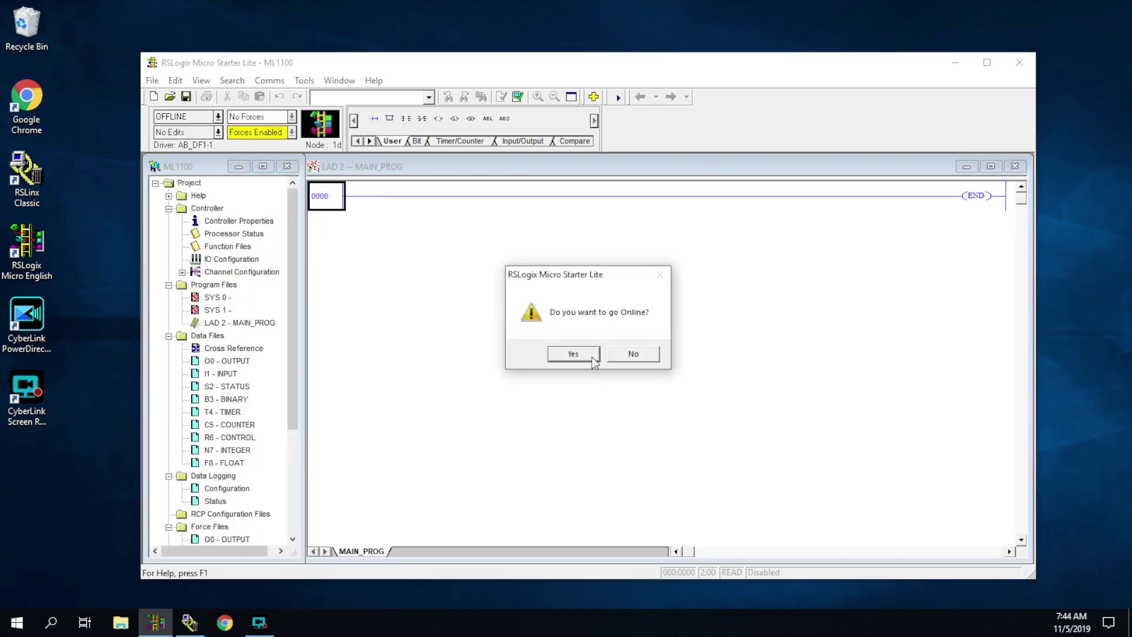
{"action": "left_click", "coordinate": [593, 361]}
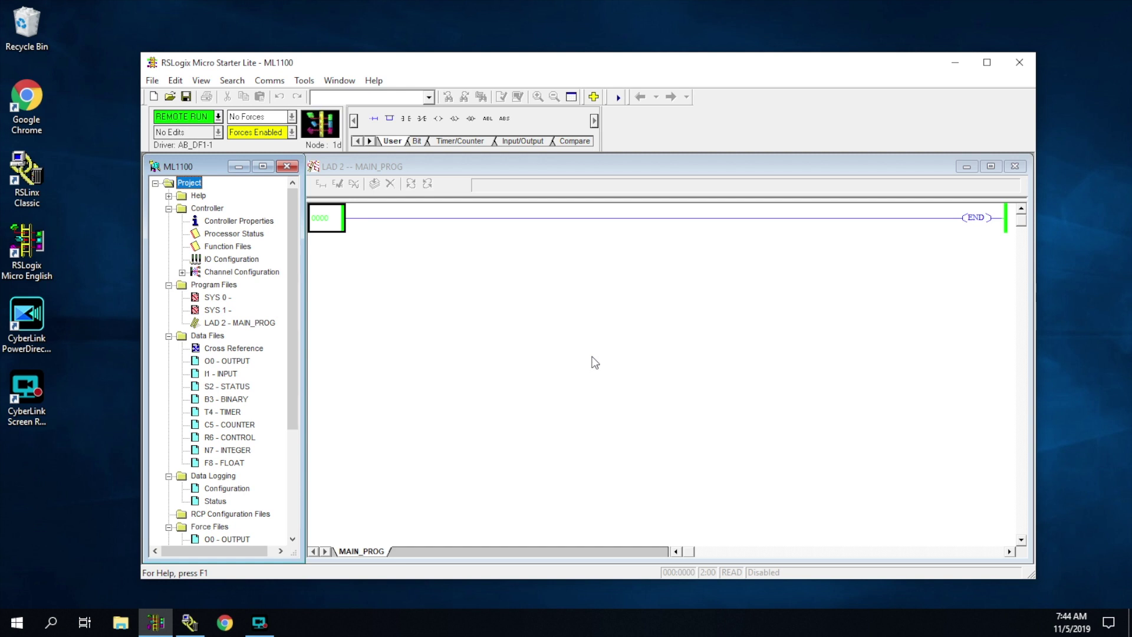
{"action": "left_click", "coordinate": [595, 362]}
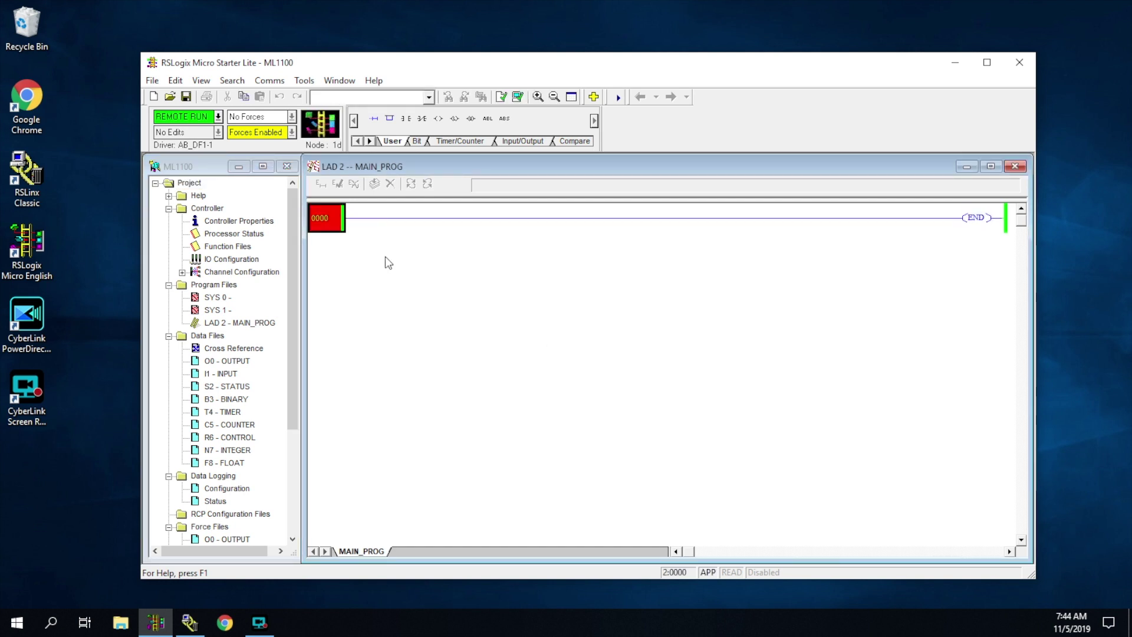